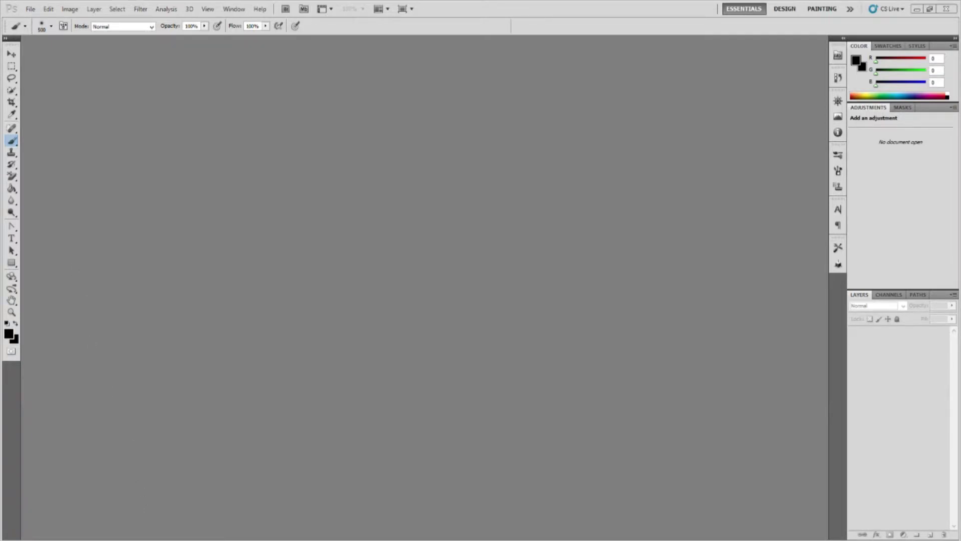
- Open images.google.com in the web browser and search for "call of duty map background hd"
left_click_drag(0, 93, 239, 0)
type("images.google.com")
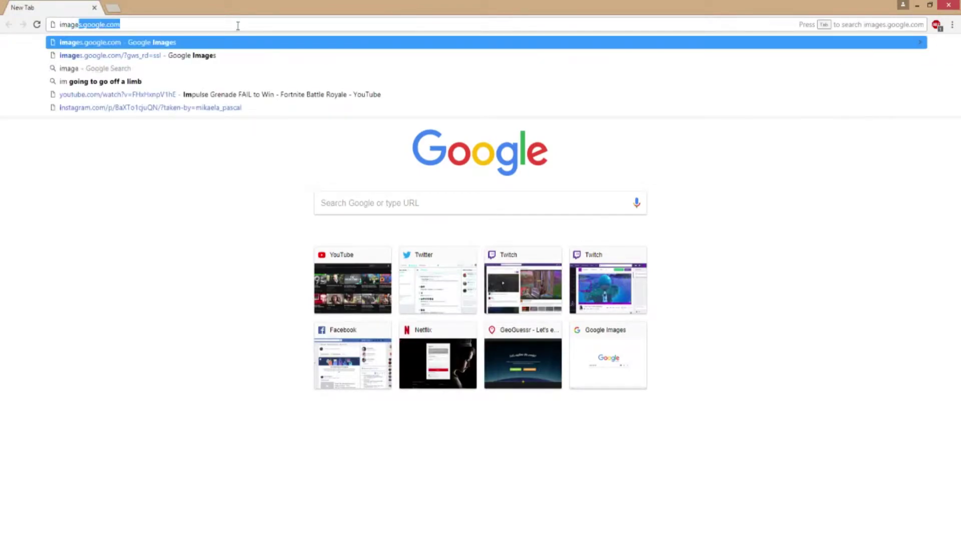
key("Return")
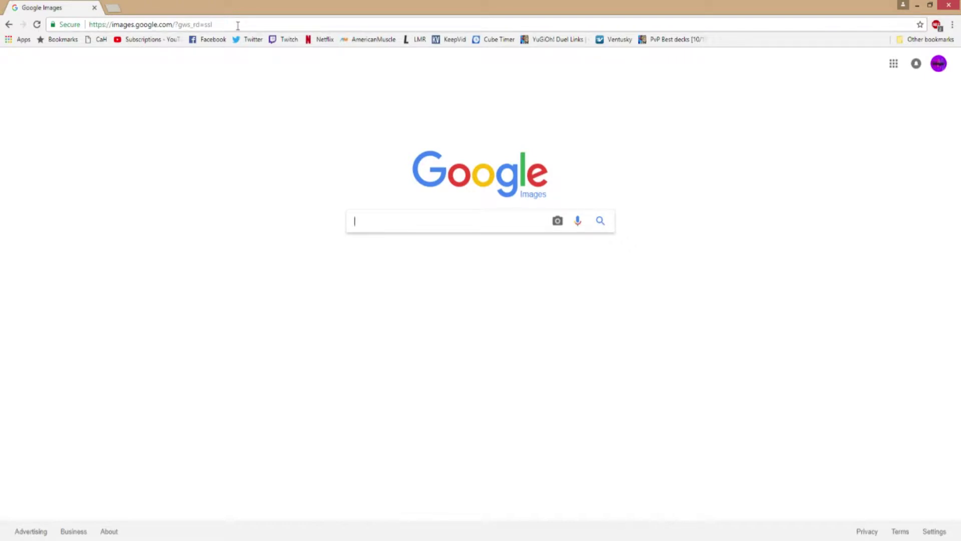
type("call o")
key("Down")
key("Return")
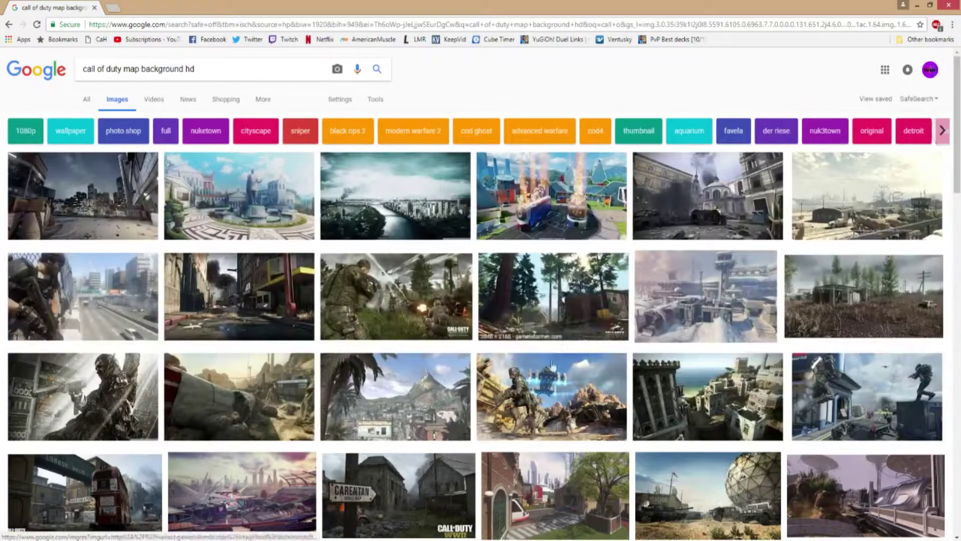
- Browse the image results and copy the 1920 x 1080 Black Ops 3 Stronghold map image with the red trees
scroll(586, 304, "down", 2)
scroll(299, 467, "down", 2)
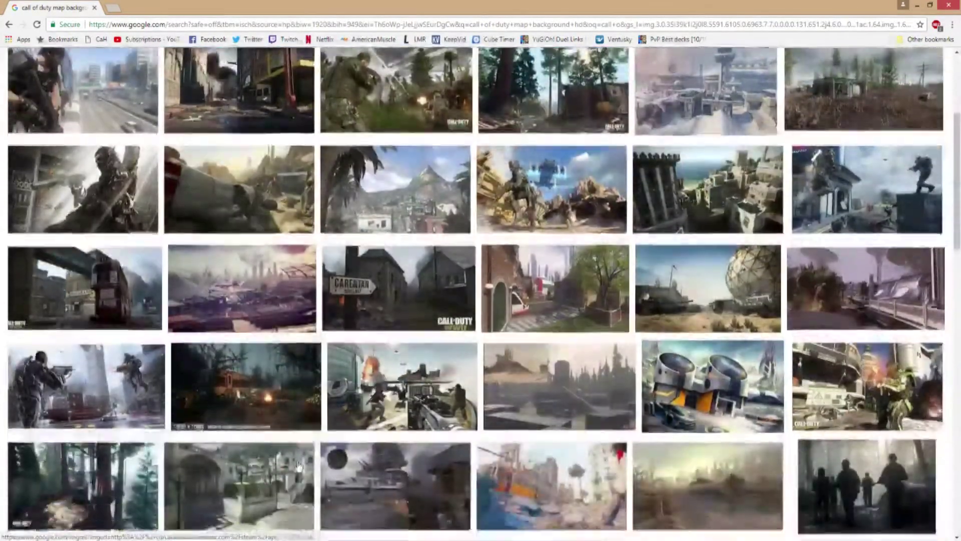
scroll(299, 467, "up", 4)
scroll(298, 467, "down", 9)
scroll(299, 465, "up", 9)
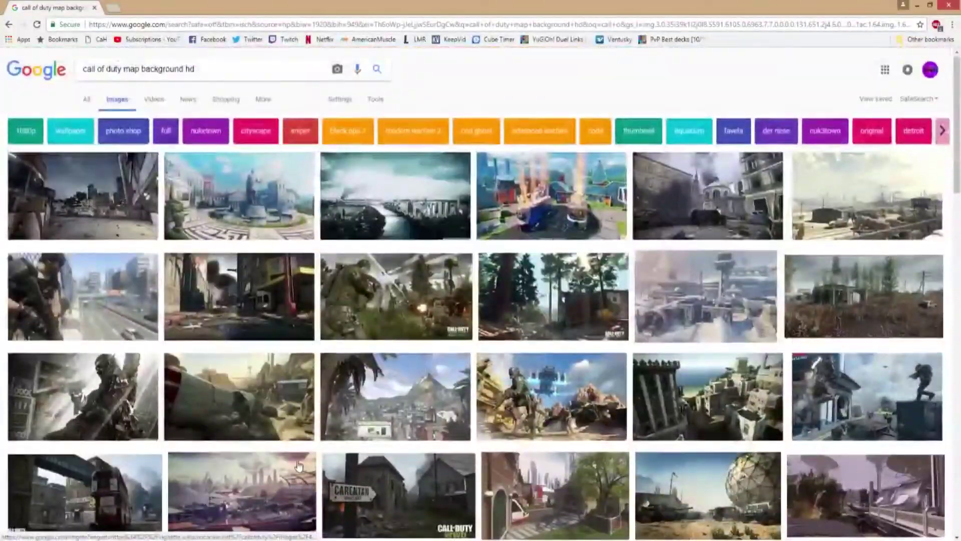
scroll(307, 354, "down", 7)
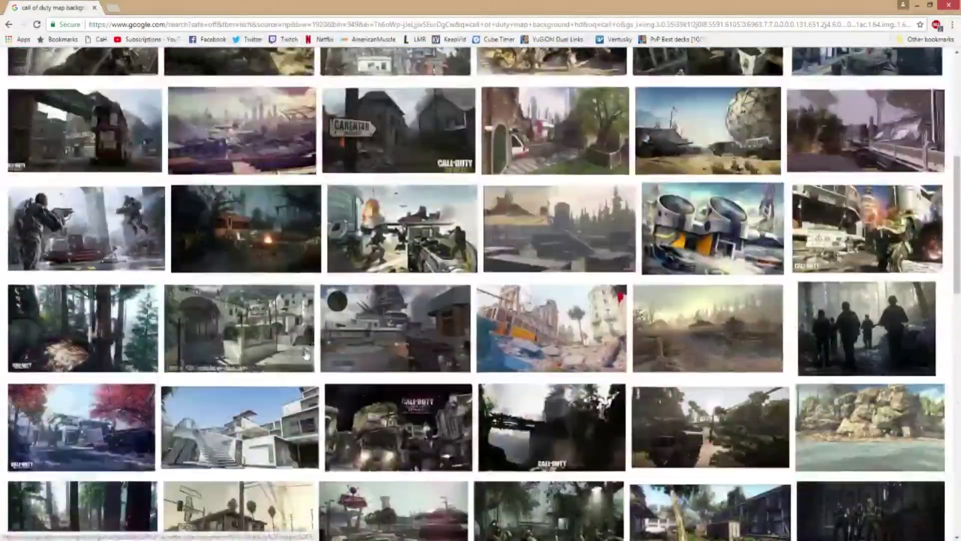
scroll(307, 354, "down", 3)
left_click(90, 286)
right_click(411, 271)
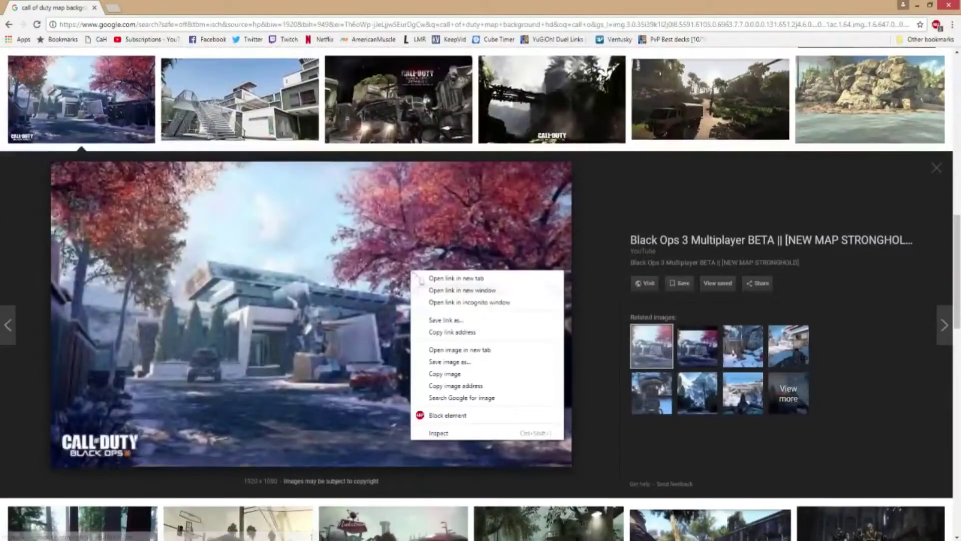
left_click(448, 376)
- Switch back to Photoshop, create a 1920 x 1080 pixel document with a transparent background, and paste the copied map image
left_click(918, 5)
left_click(30, 9)
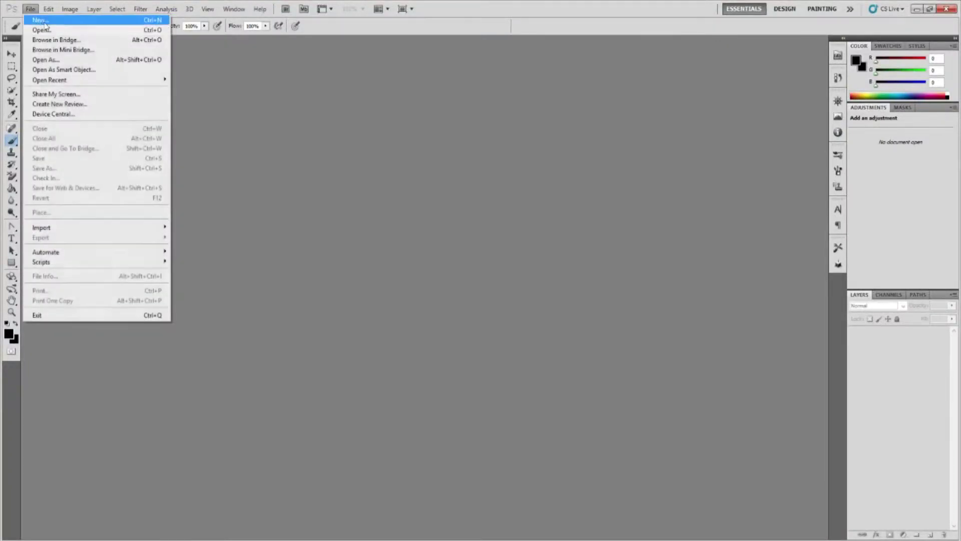
left_click(40, 20)
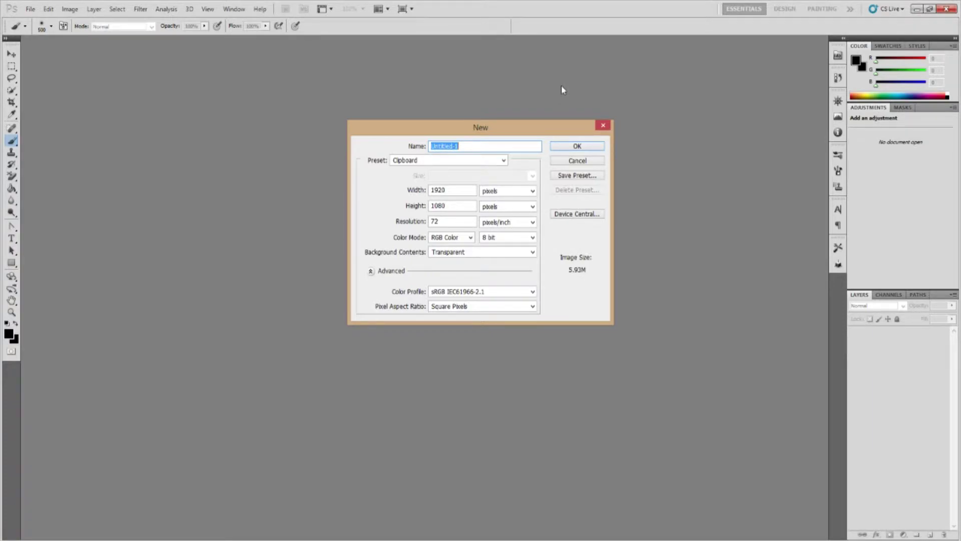
left_click(577, 146)
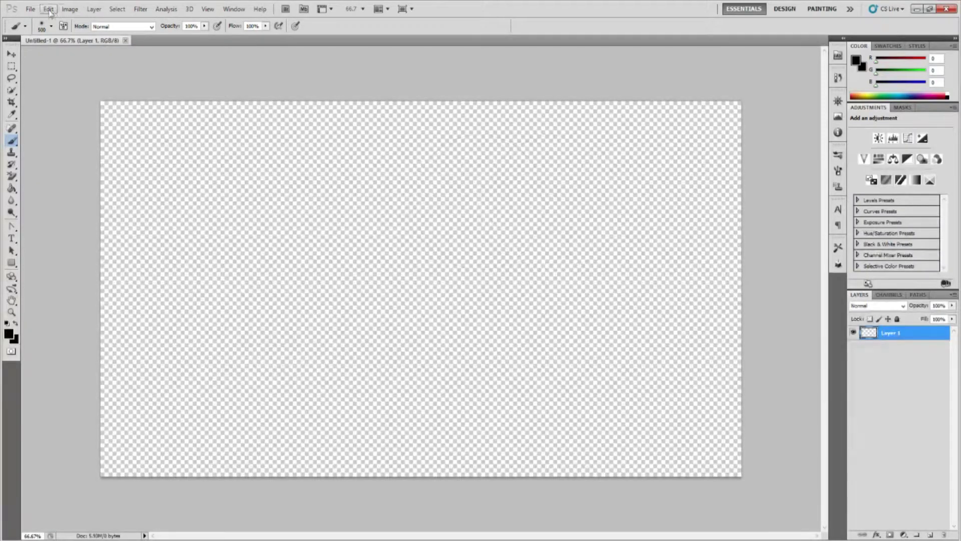
left_click(50, 10)
left_click(64, 96)
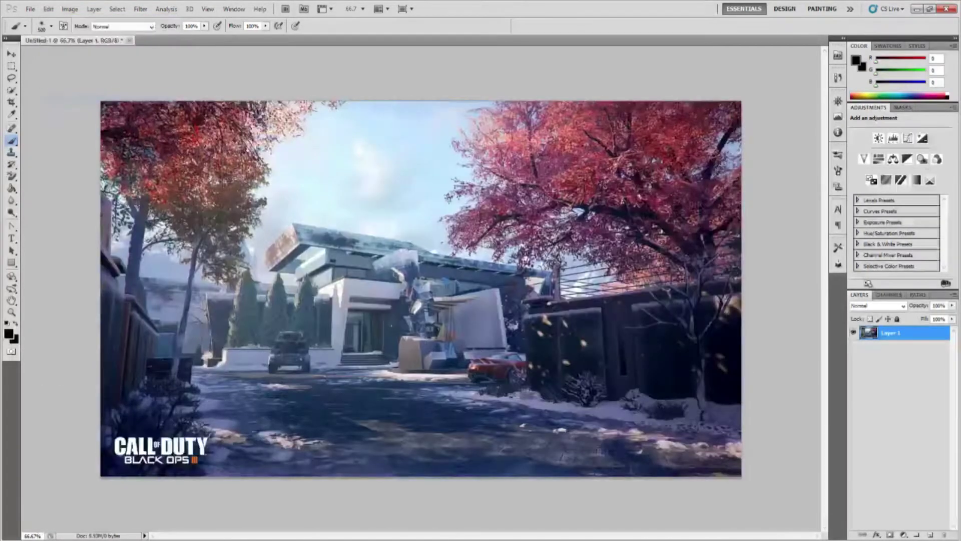
- Enlarge the map image to about 115% and position it so the Call of Duty logo falls outside the canvas
left_click(11, 53)
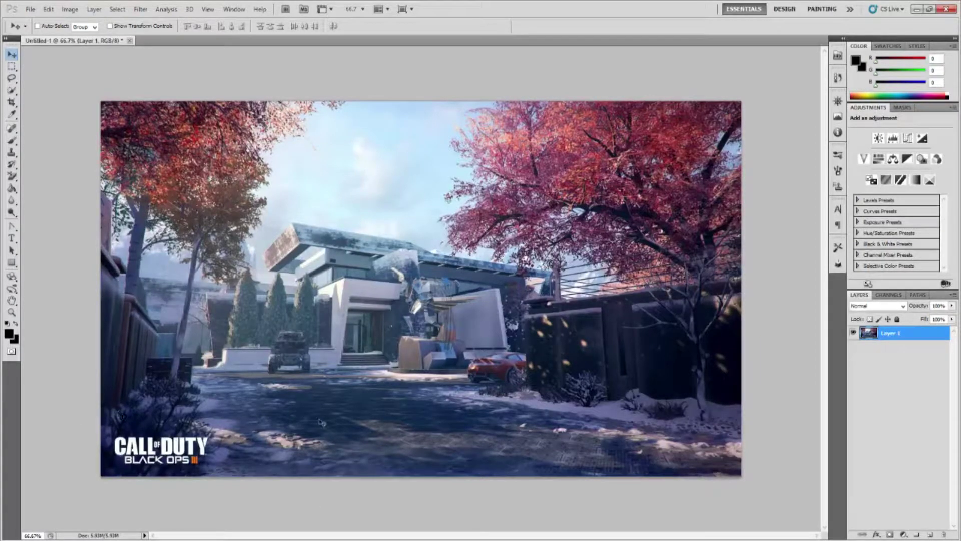
key("ctrl+t")
left_click_drag(743, 102, 808, 62)
left_click_drag(676, 164, 611, 201)
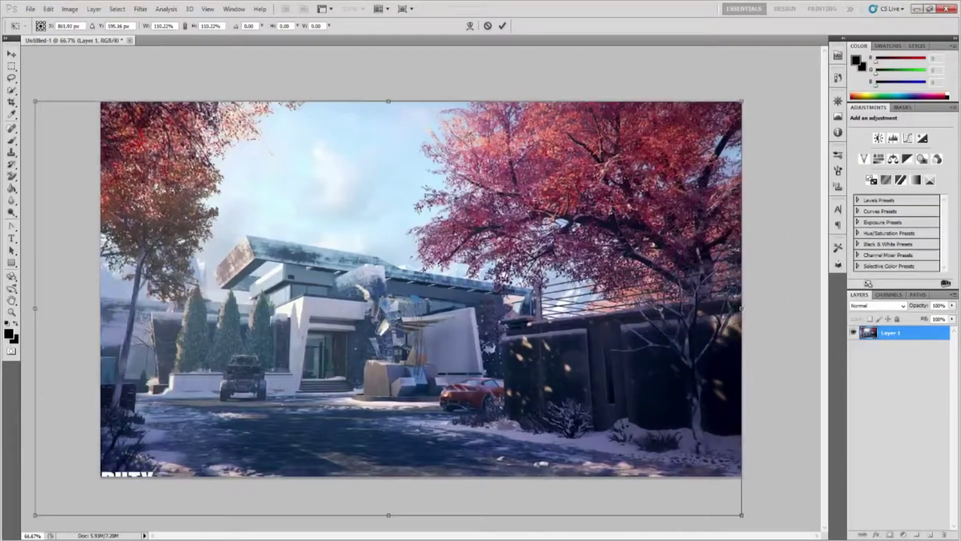
left_click_drag(742, 102, 754, 93)
left_click_drag(649, 196, 645, 198)
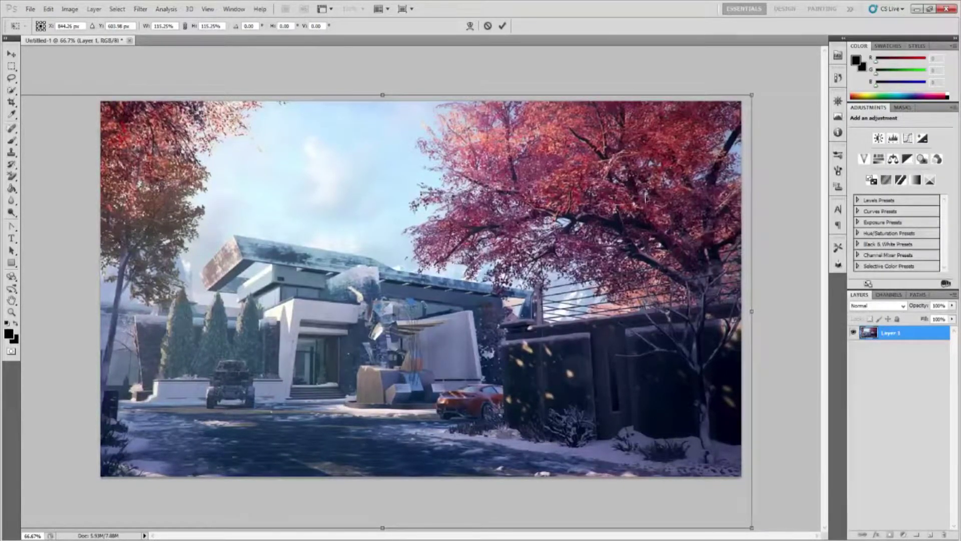
key("Return")
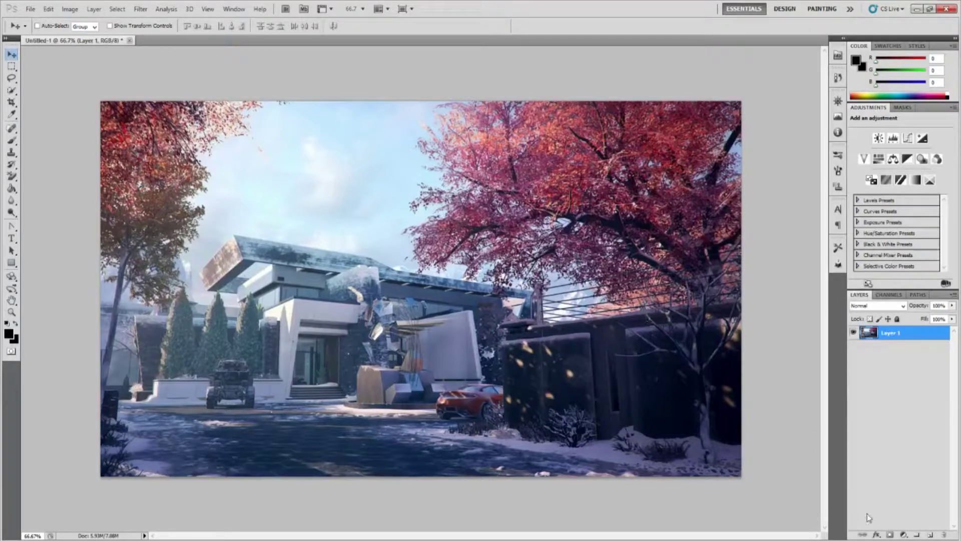
- Add a new layer and paint a soft black vignette along the canvas's side and lower edges with the Brush tool
left_click(931, 535)
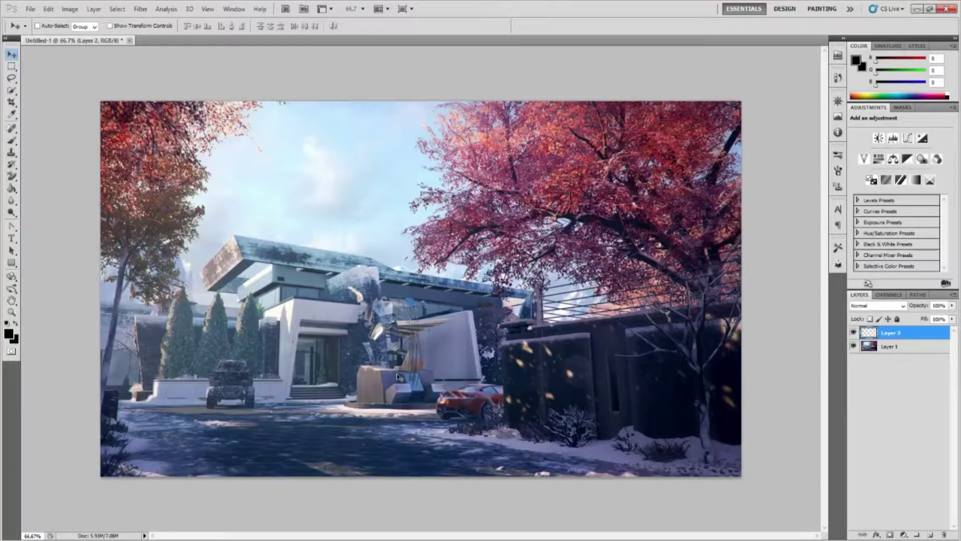
left_click(12, 142)
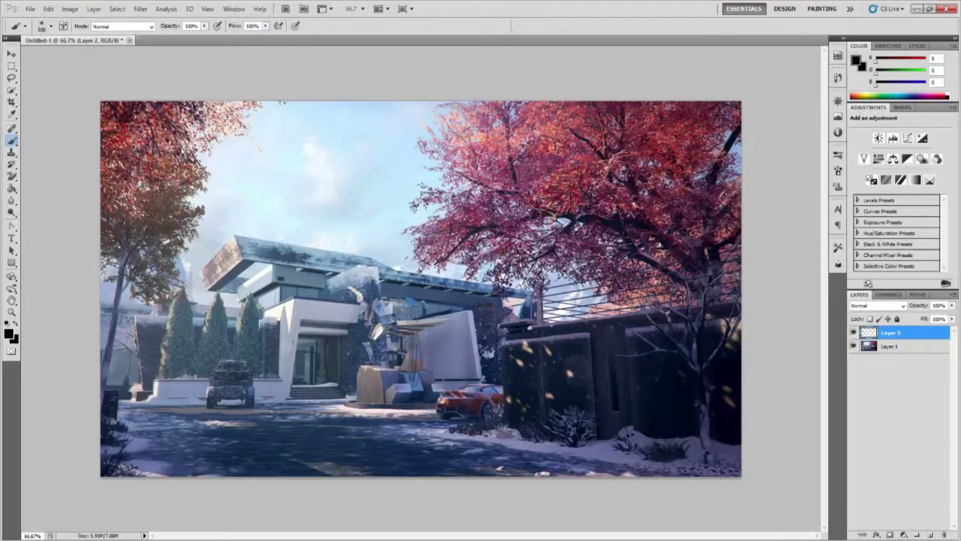
mouse_move(736, 240)
left_mouse_down()
mouse_move(729, 83)
mouse_move(708, 476)
mouse_move(195, 458)
mouse_move(131, 427)
mouse_move(103, 254)
mouse_move(145, 113)
left_mouse_up()
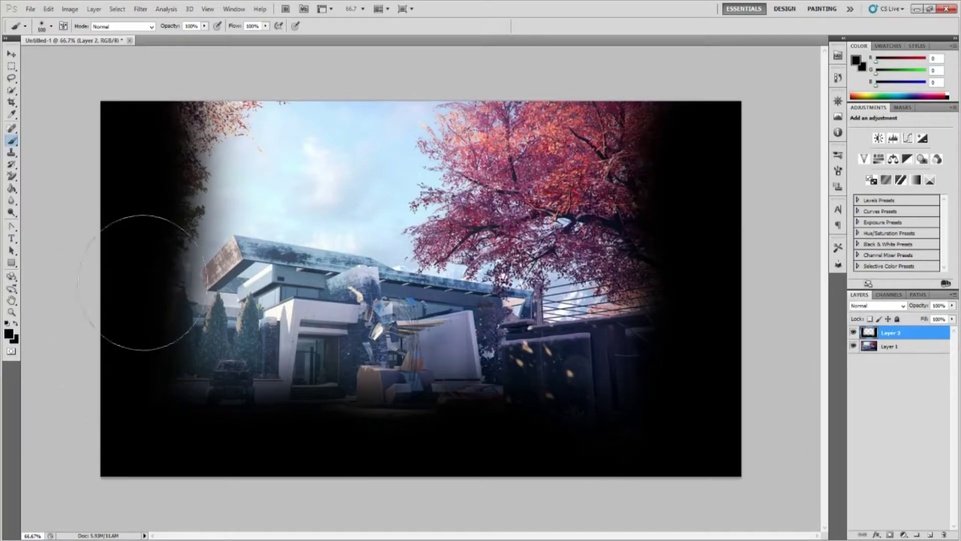
- Set the black vignette layer's opacity to 35%
key("h")
double_click(936, 333)
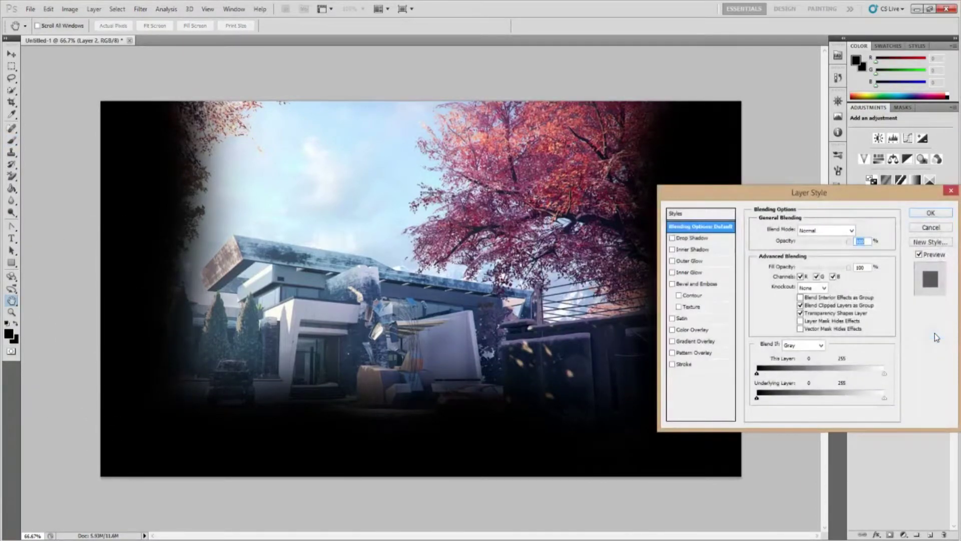
type("35")
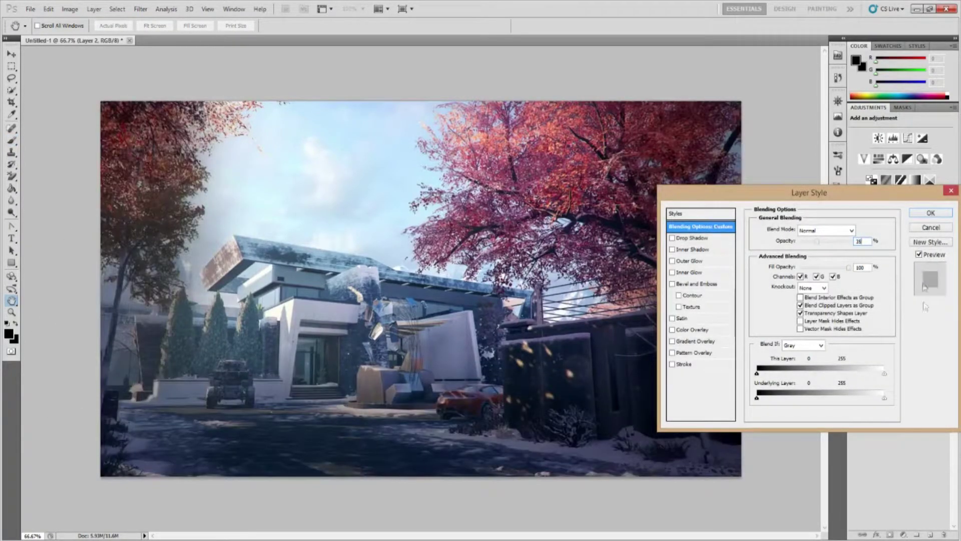
left_click(931, 215)
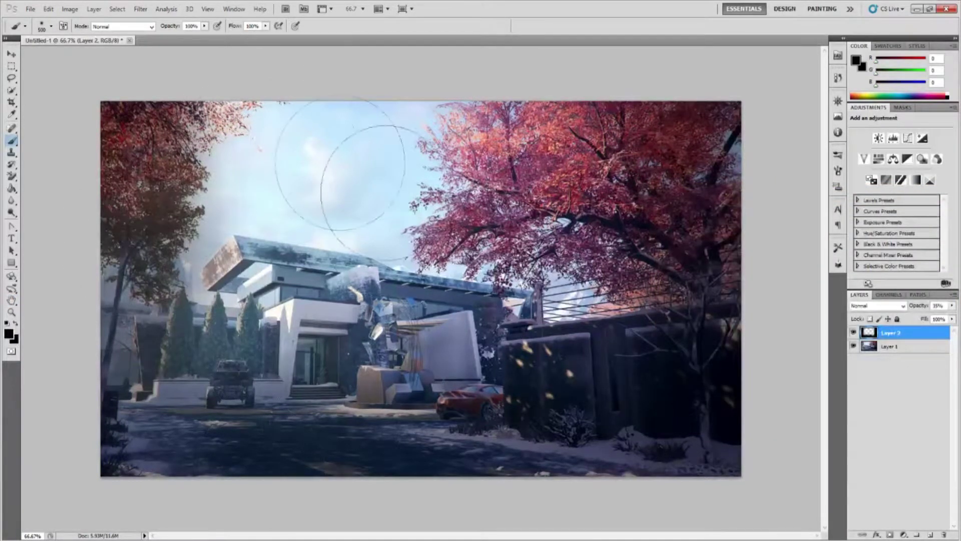
- On a new layer, dab a soft white glow over the canvas's upper edge using a 1500 px brush
left_click(930, 535)
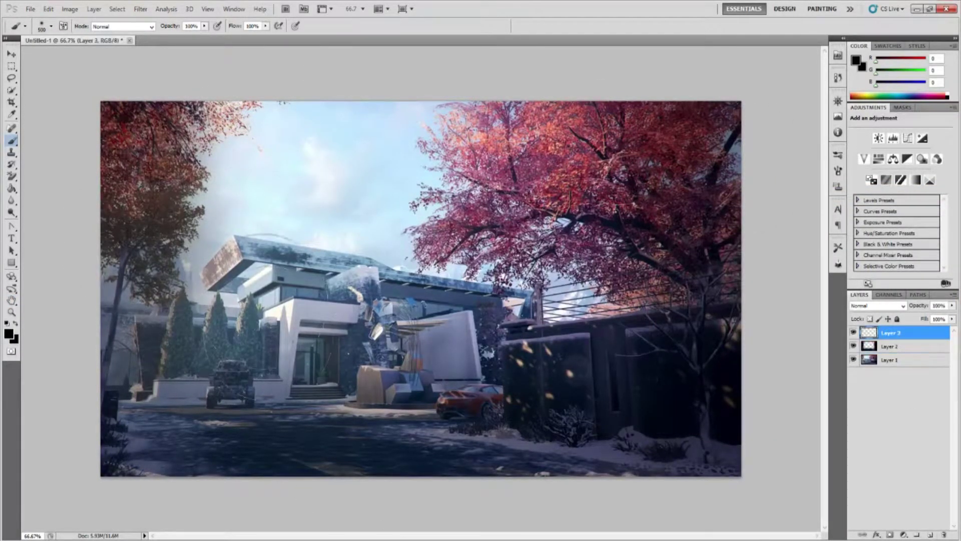
left_click(51, 26)
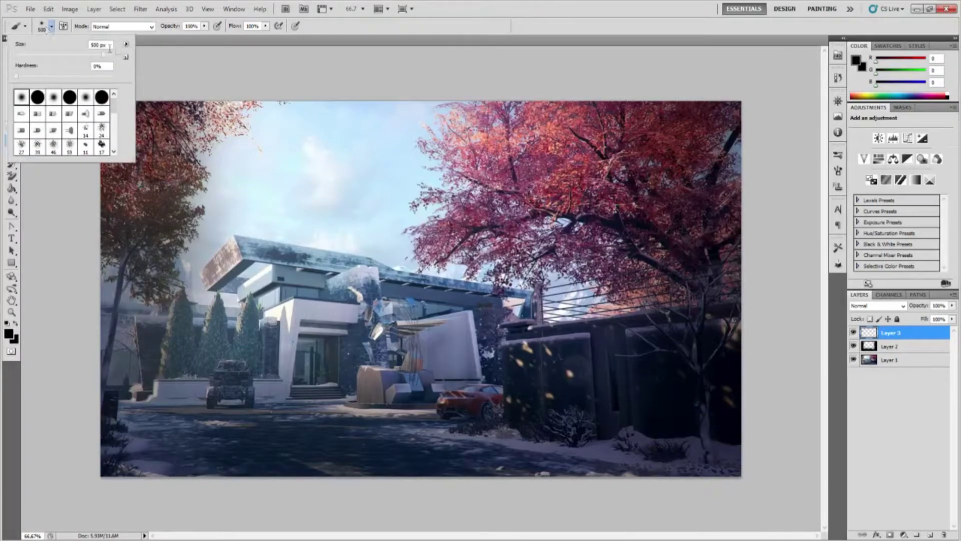
left_click(92, 44)
type("1")
left_click(859, 61)
left_click_drag(701, 180, 562, 85)
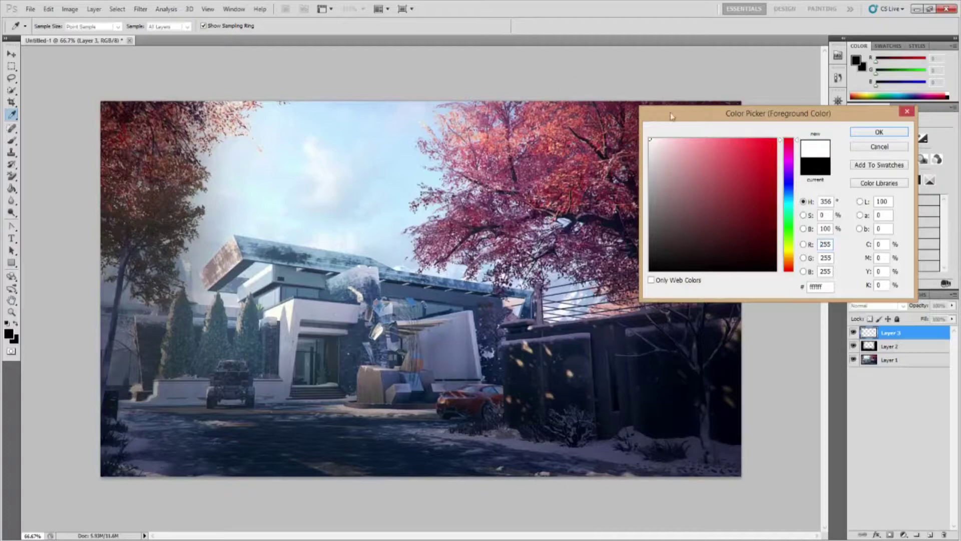
left_click(859, 132)
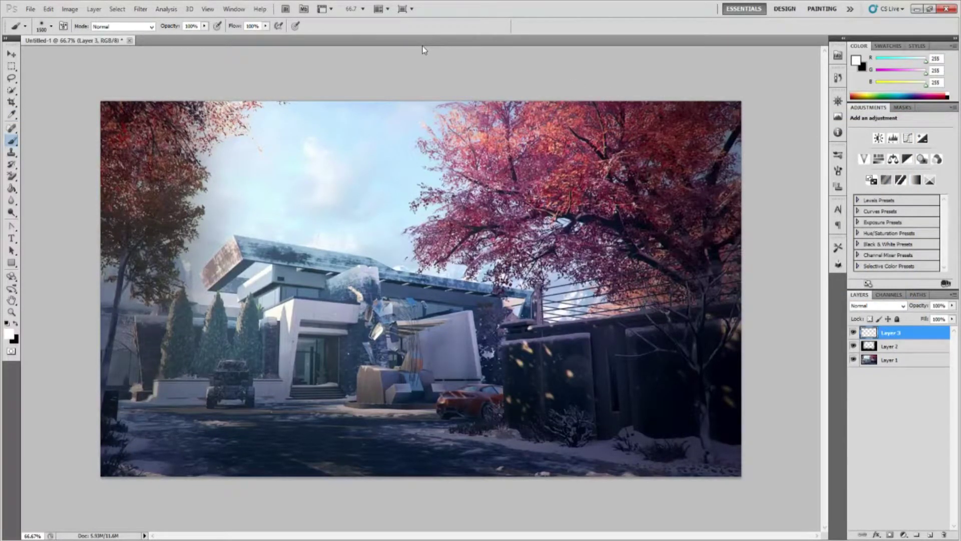
left_click(436, 76)
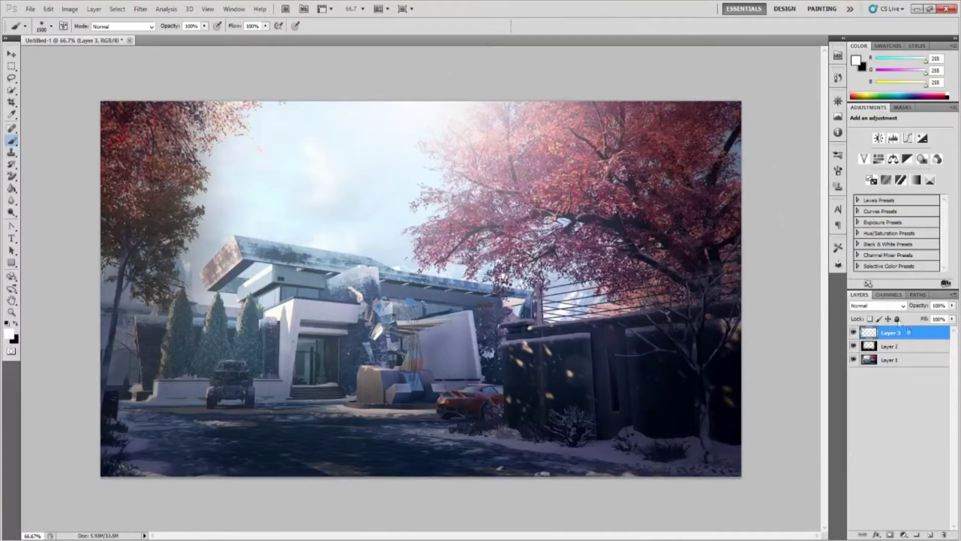
- Set the brush size to 500 px and add another new layer above the glow
left_click(51, 26)
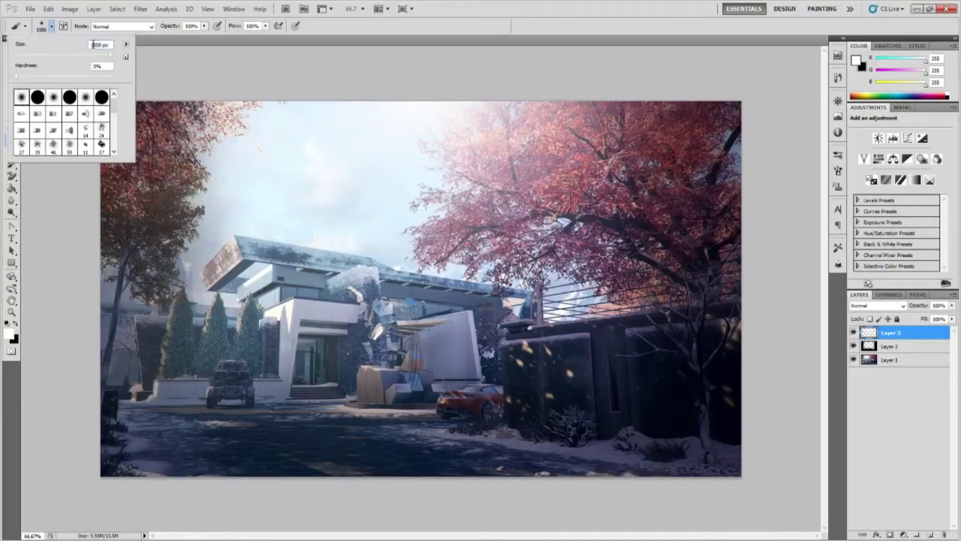
type("500")
left_click(931, 535)
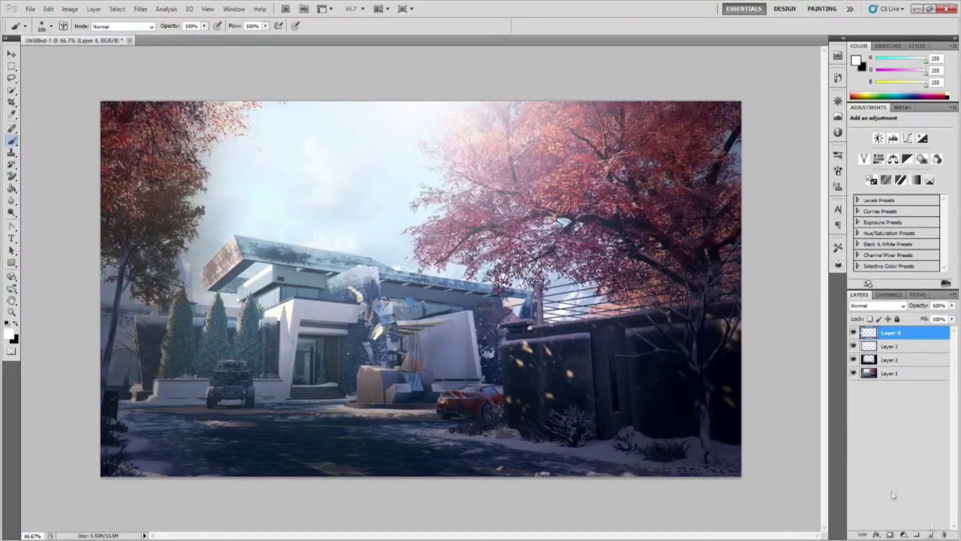
- Add the white title "THUMBNAIL TUTORIAL" in BigNoodleTitling, scaled to about 300 pt and positioned to span the canvas width
left_click(12, 238)
left_click(609, 166)
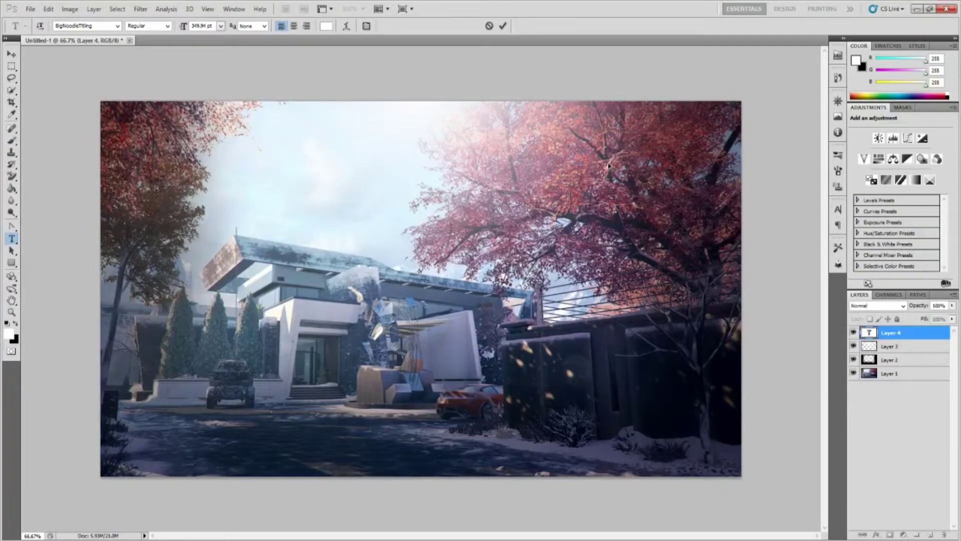
type("TH")
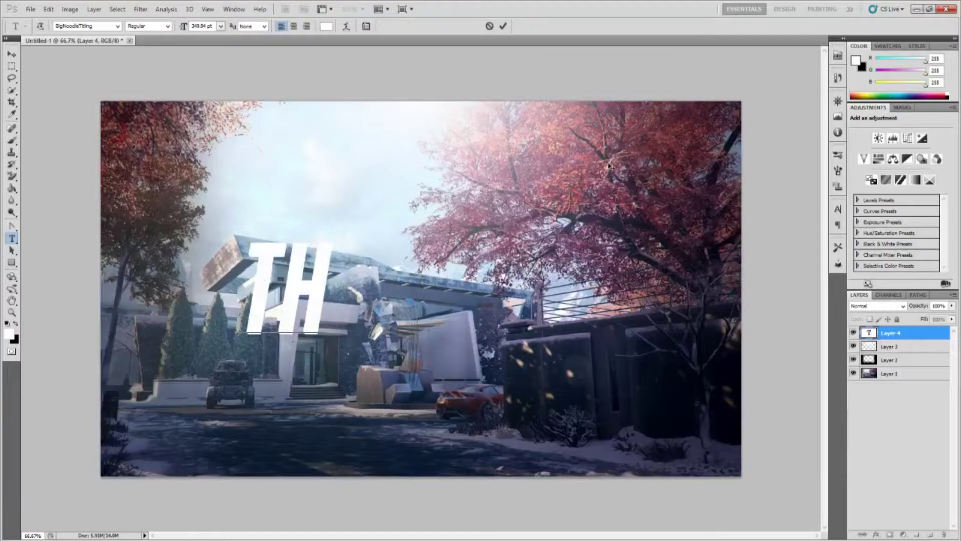
type("UYBNAIL TU")
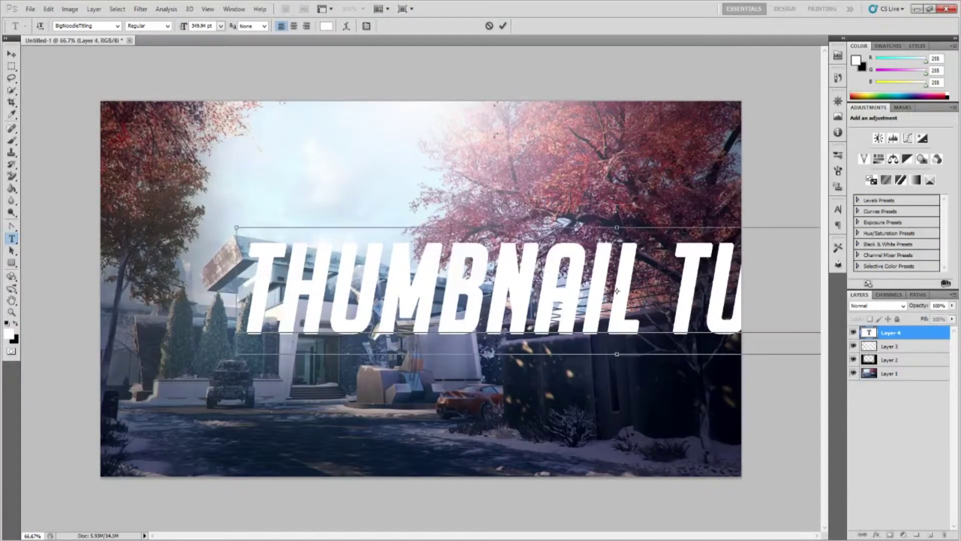
left_click_drag(235, 354, 377, 336)
left_click_drag(477, 304, 209, 341)
- Recolor all the title letters, including the initial T, to bright red (RGB 255, 0, 18)
left_click_drag(143, 301, 908, 315)
left_click(855, 60)
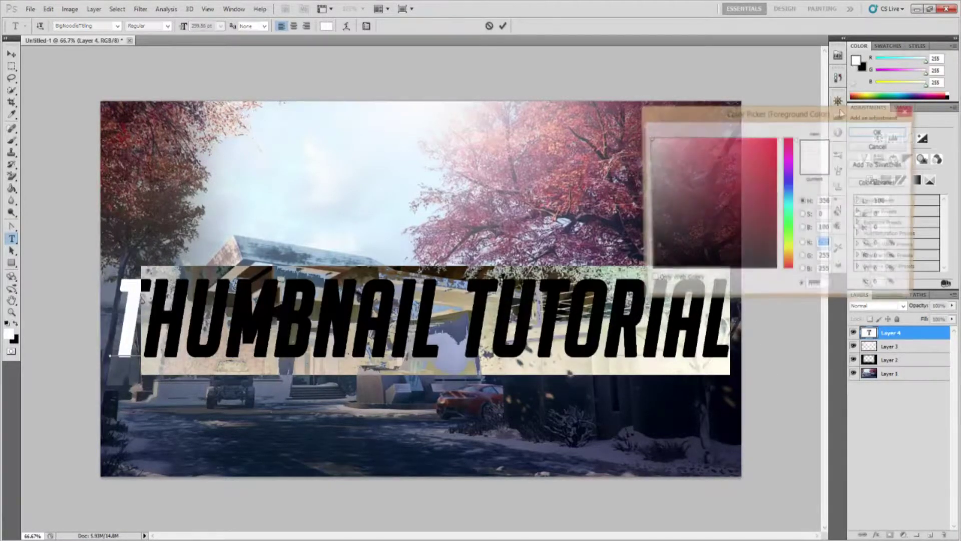
left_click(776, 140)
left_click(880, 132)
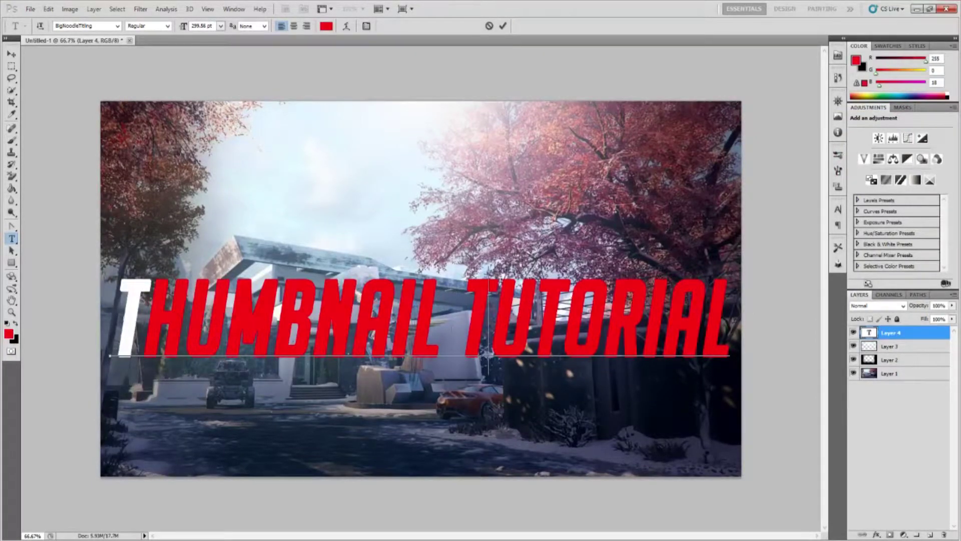
left_click_drag(143, 307, 73, 302)
left_click(856, 60)
left_click(880, 132)
- Resize the title's text box to make the lettering narrower and slightly taller, at about 336 pt
left_click(348, 311)
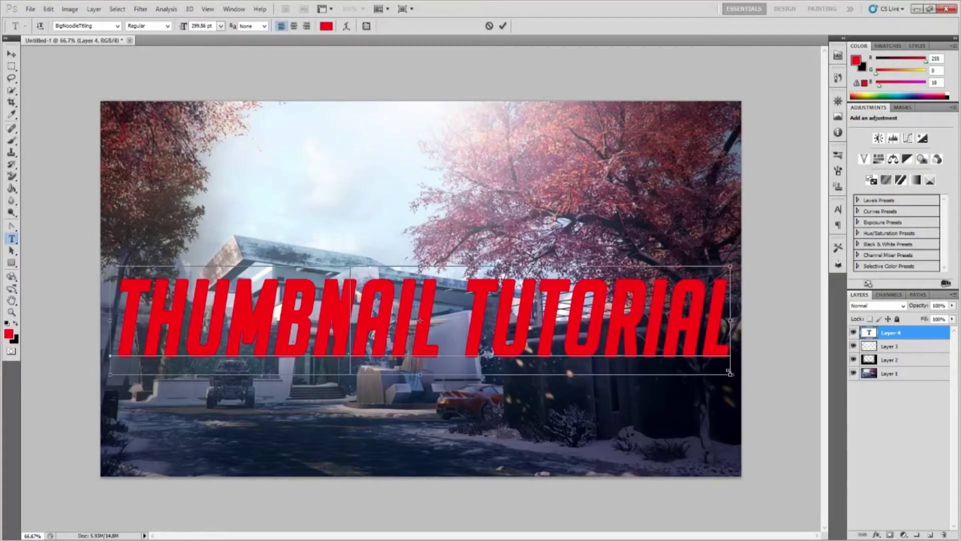
left_click_drag(734, 376, 634, 387)
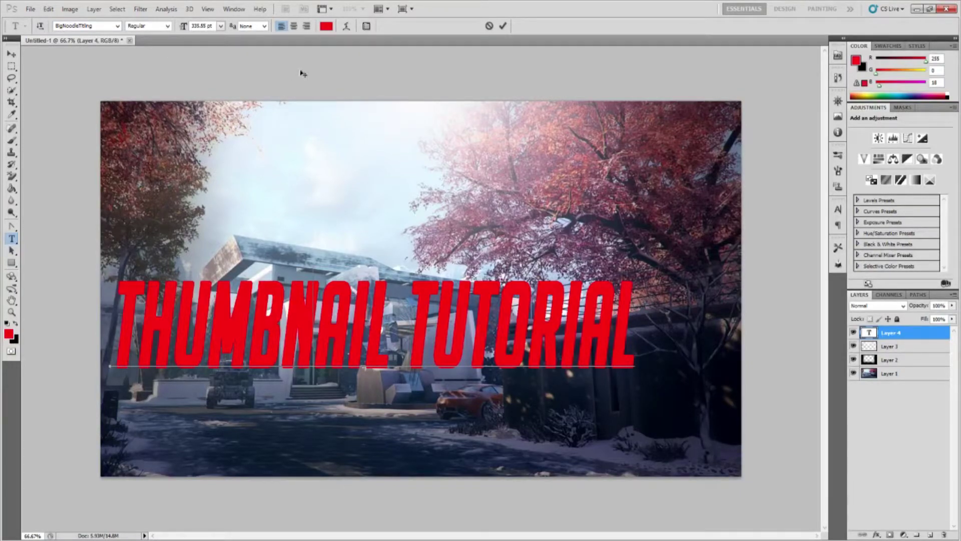
- Move the title toward the middle of the canvas and scale it up to about 347 pt
left_click_drag(379, 420, 439, 382)
left_click_drag(364, 369, 364, 370)
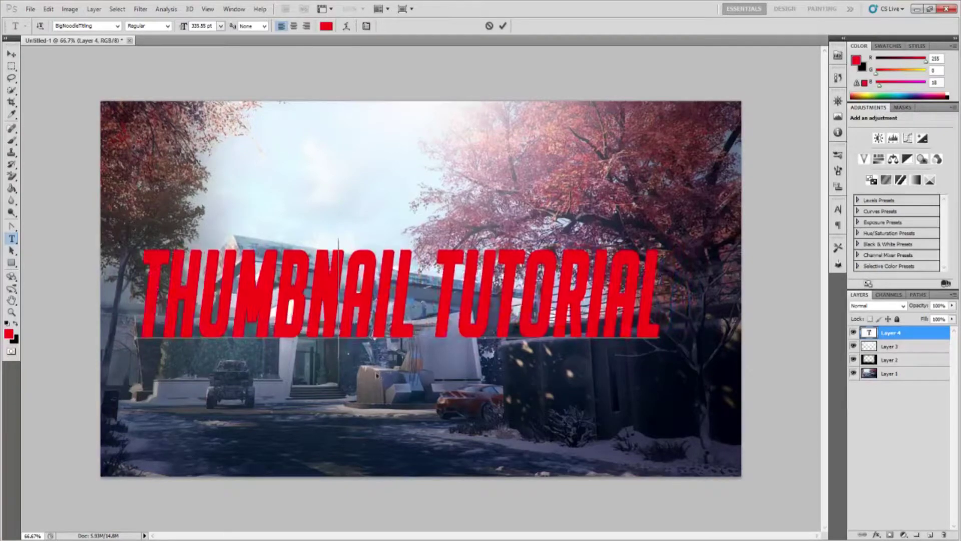
left_click_drag(663, 364, 710, 372)
key("Return")
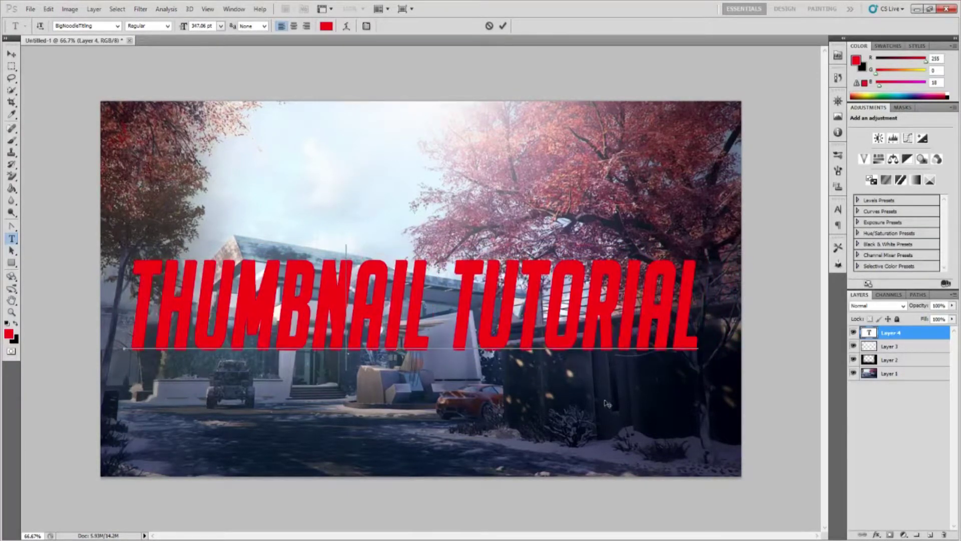
- Center the title vertically and horizontally on the whole canvas, and clear the selection
key("ctrl+a")
left_click(12, 54)
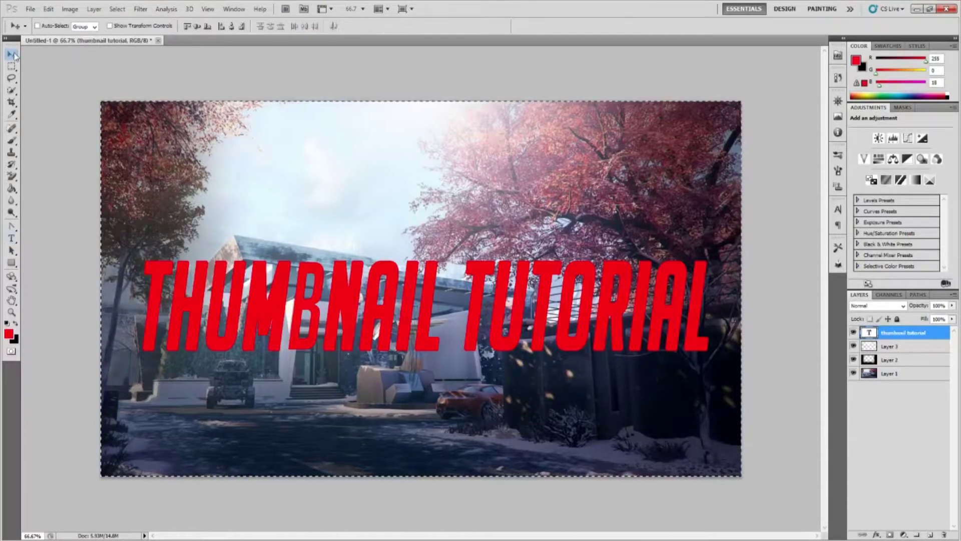
left_click(231, 27)
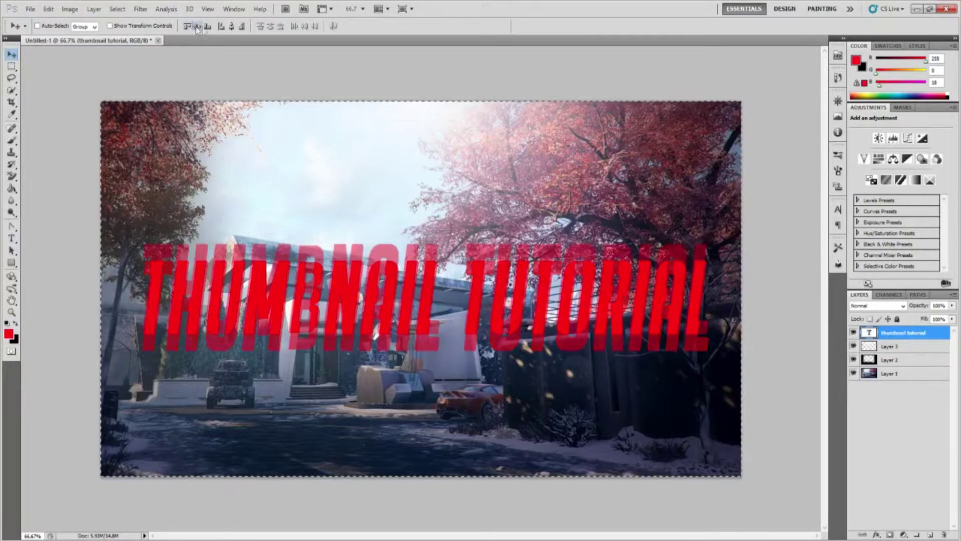
left_click(231, 27)
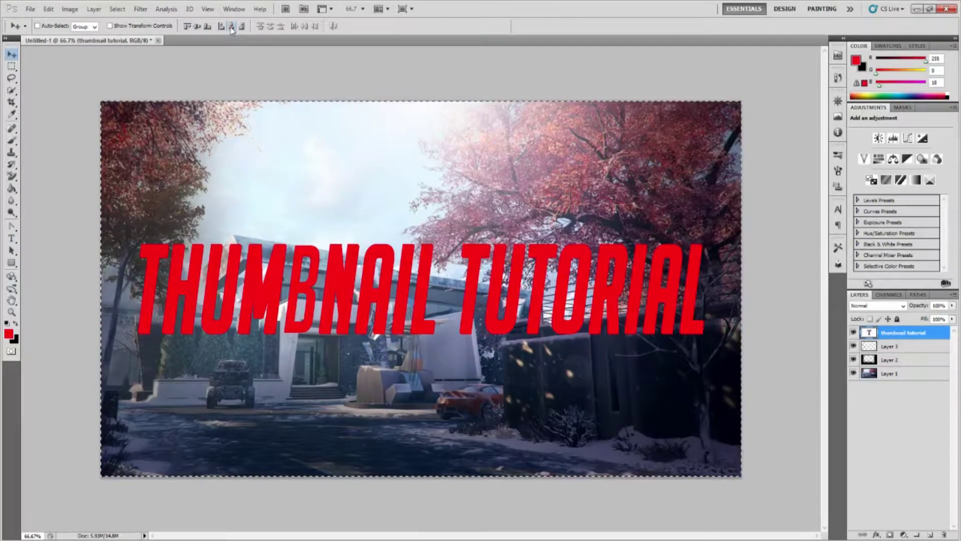
left_click(117, 9)
left_click(128, 31)
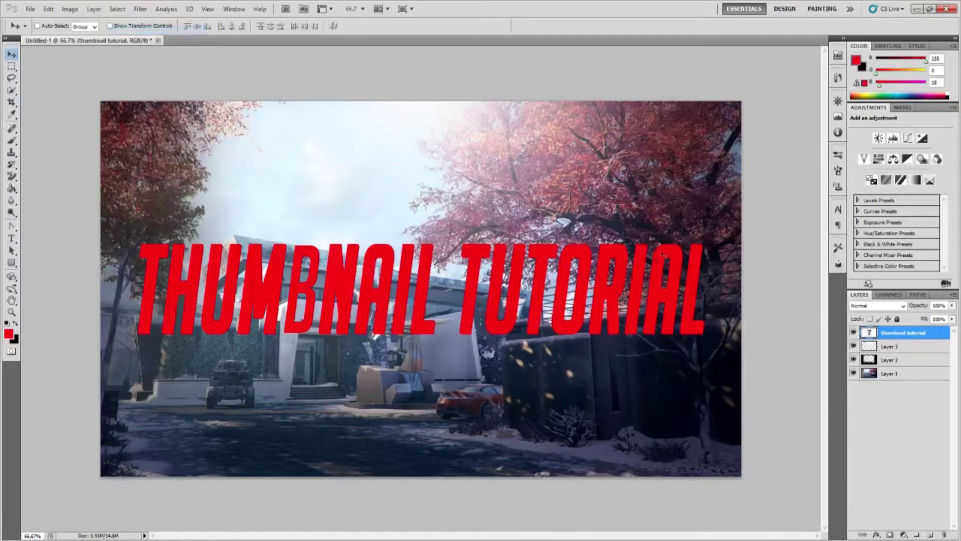
- Add a Gradient Overlay to the title using the Orange, Yellow, Orange preset
double_click(944, 340)
left_click(697, 341)
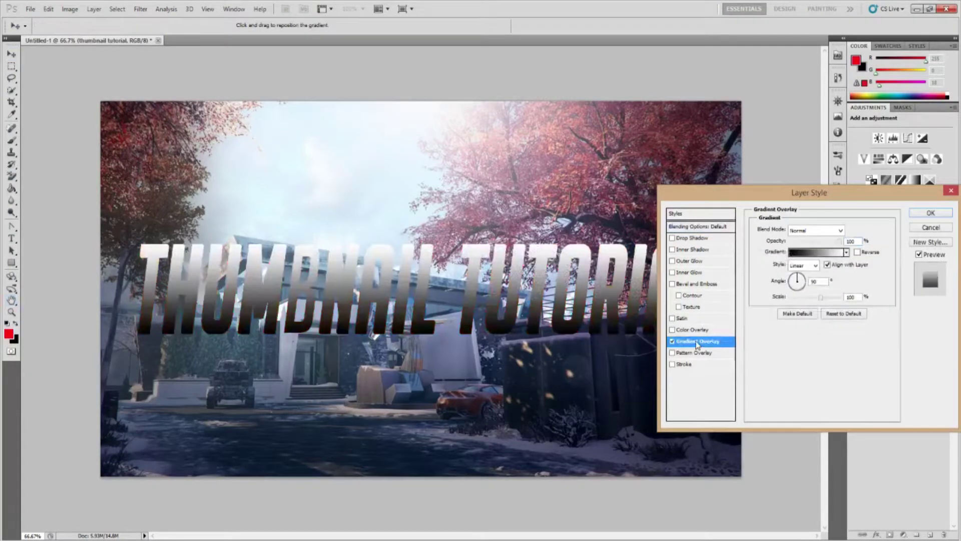
left_click(812, 254)
left_click(660, 233)
left_click(641, 233)
left_click(626, 232)
left_click(691, 202)
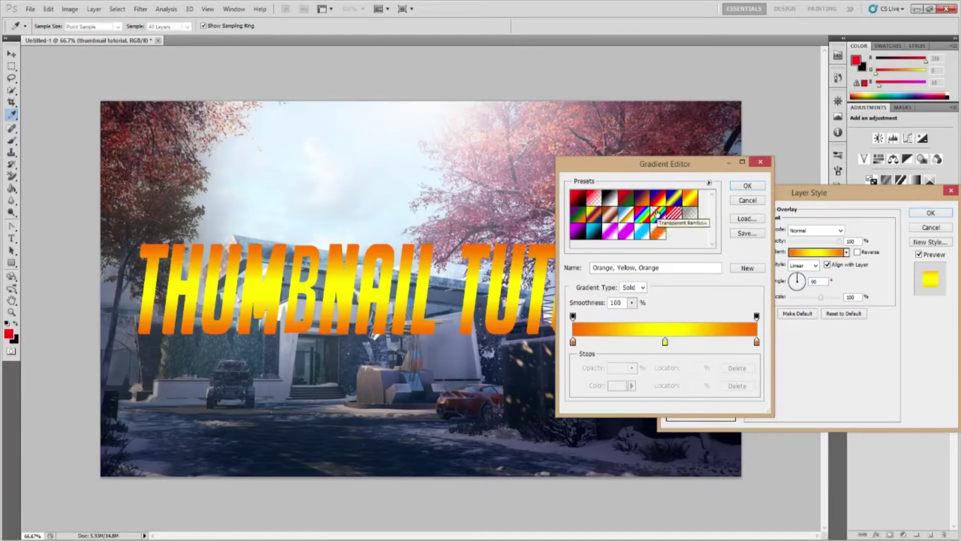
left_click(747, 186)
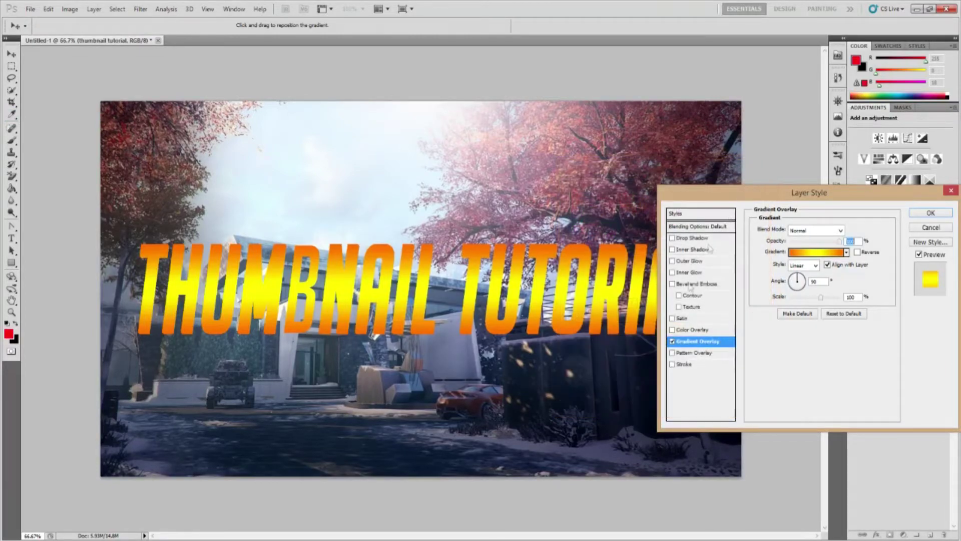
- Add a black outside stroke and a drop shadow with 100% opacity, distance 0 px, spread 30% and size 45 px to the title
left_click(686, 366)
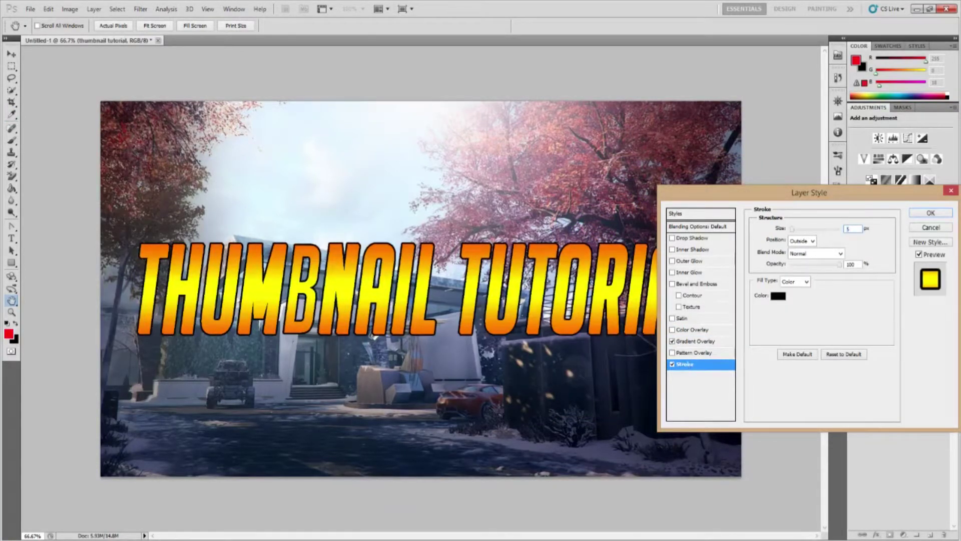
left_click(734, 240)
left_click_drag(828, 242, 932, 245)
type("0")
key("Tab")
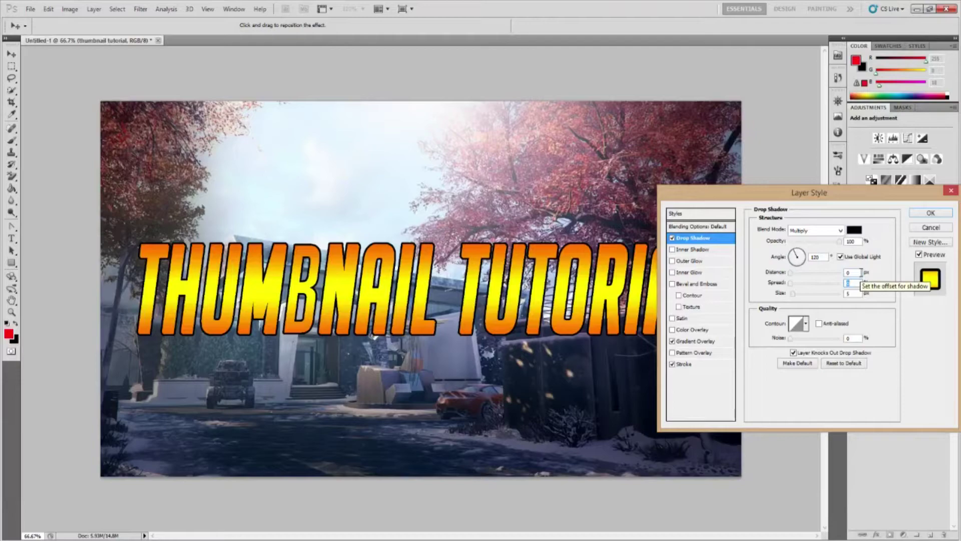
type("30")
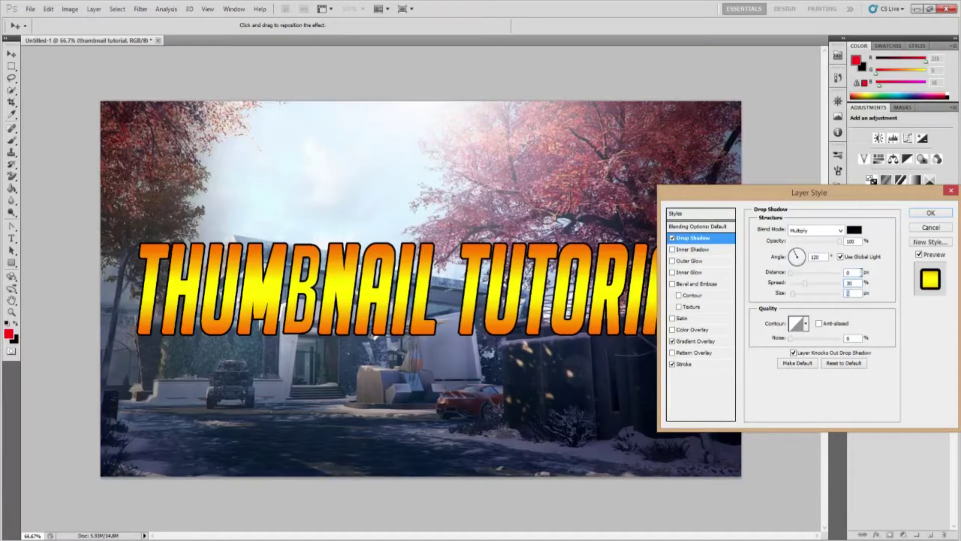
type("45")
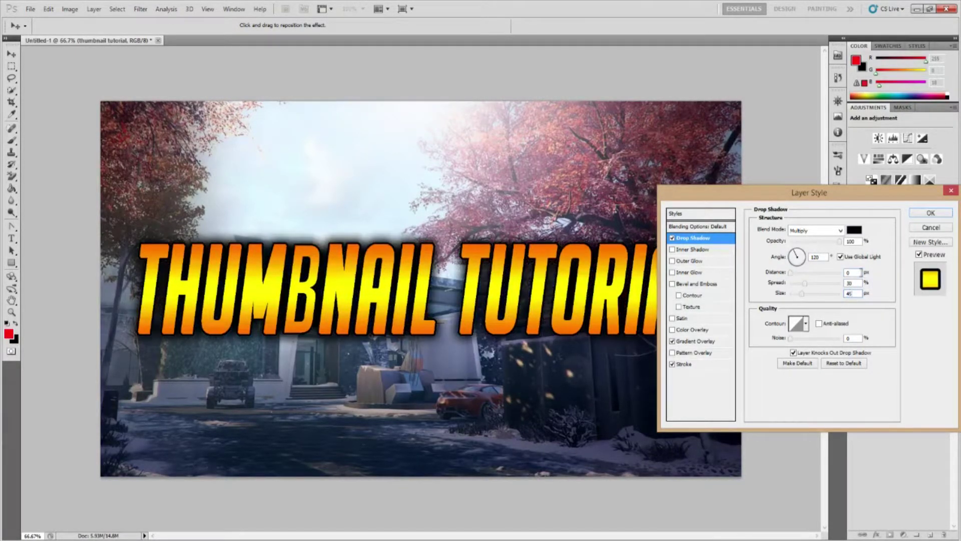
key("Return")
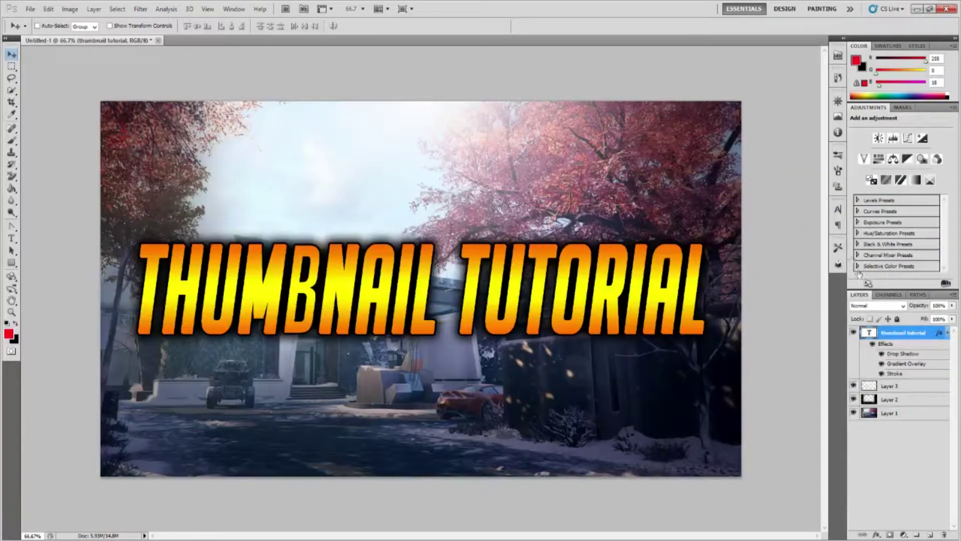
- Examine the title text's Character settings, including its font, size, bold and italic options
left_click(12, 239)
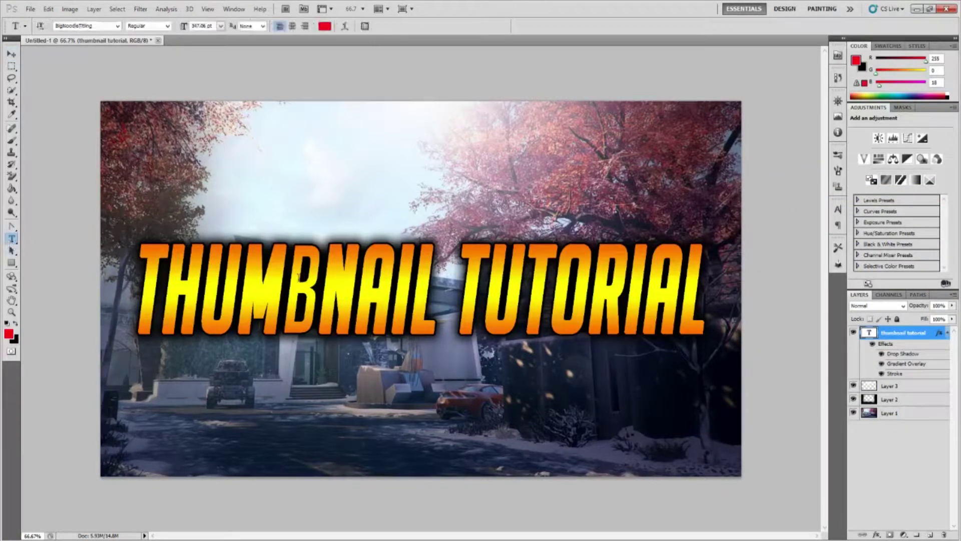
left_click(303, 295)
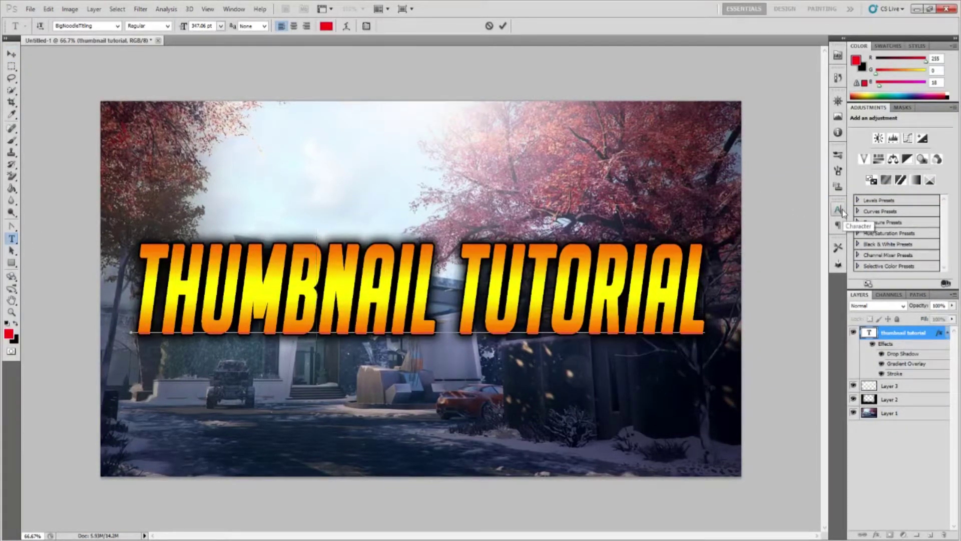
left_click(838, 211)
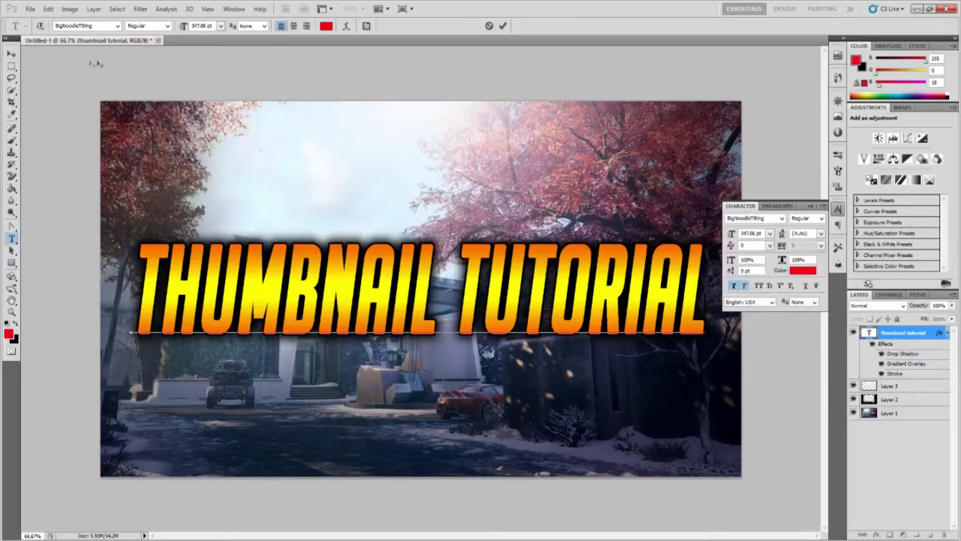
left_click(839, 210)
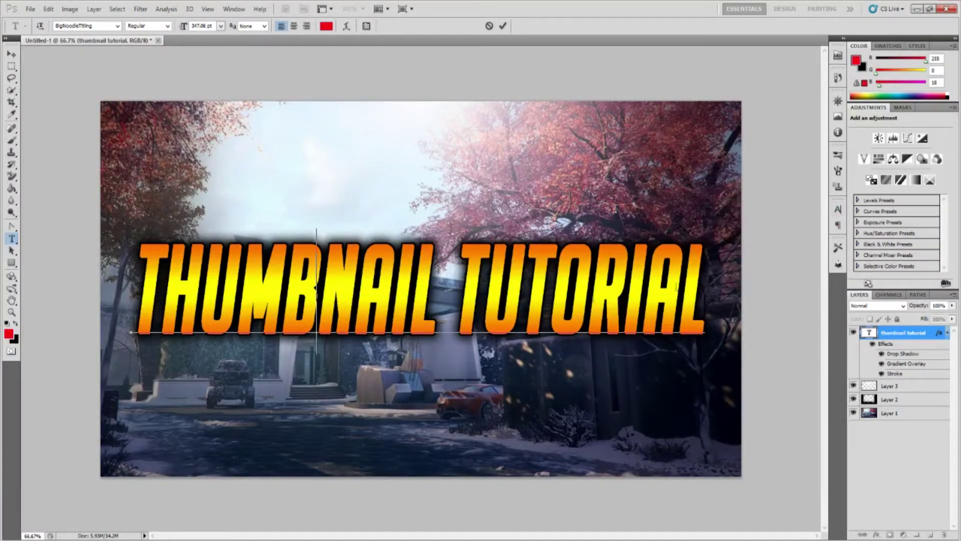
- Delete the word "TUTORIAL" from the title and move the remaining "THUMBNAIL" to the upper middle of the canvas
left_click(947, 333)
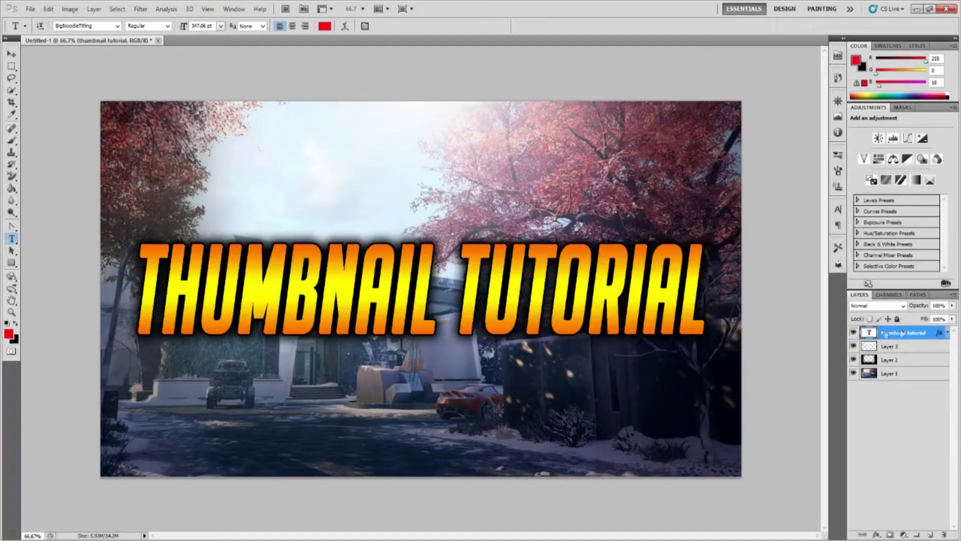
double_click(496, 290)
key("BackSpace")
left_click_drag(334, 384, 456, 318)
left_click(930, 533)
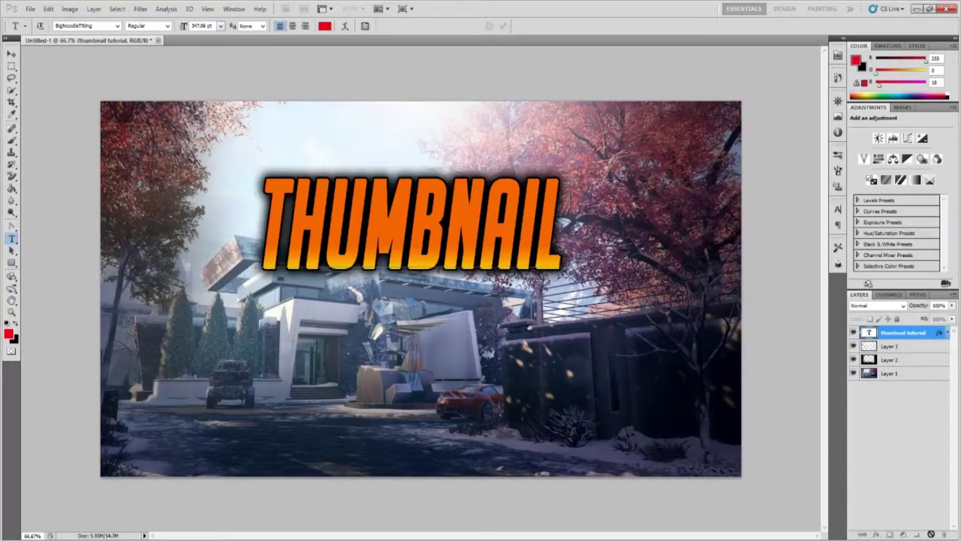
right_click(918, 335)
left_click(907, 137)
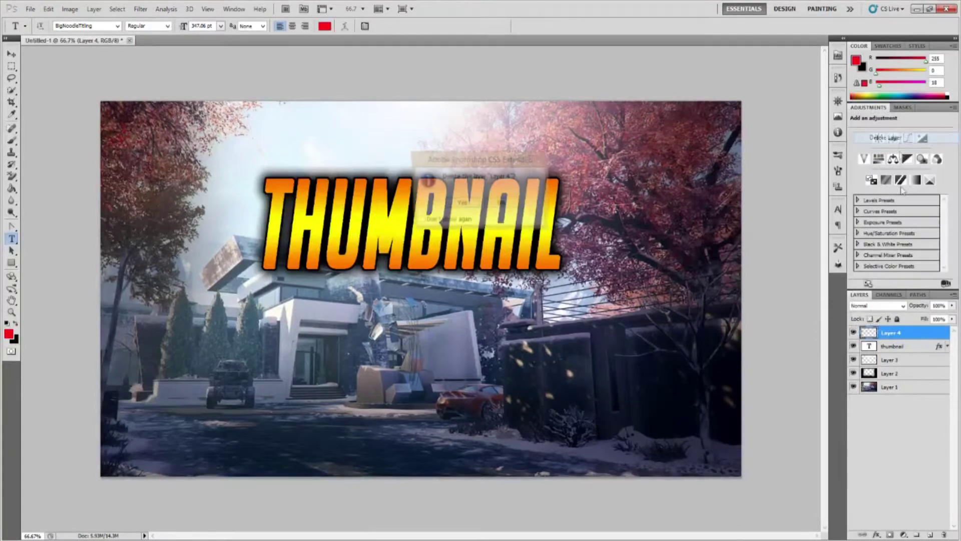
key("Return")
- Duplicate the "THUMBNAIL" text layer and place the copy directly below the original text
right_click(916, 337)
left_click(910, 370)
right_click(914, 331)
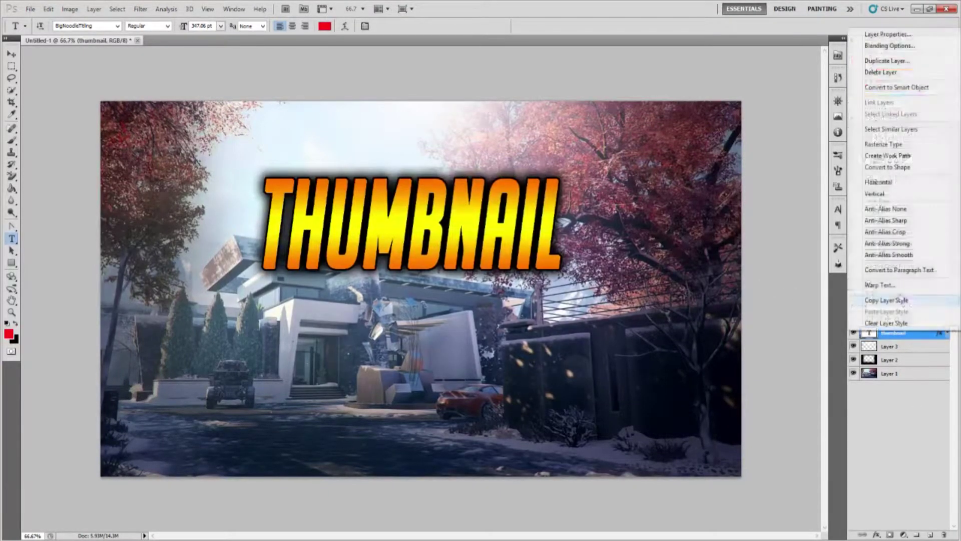
left_click(887, 60)
left_click(565, 171)
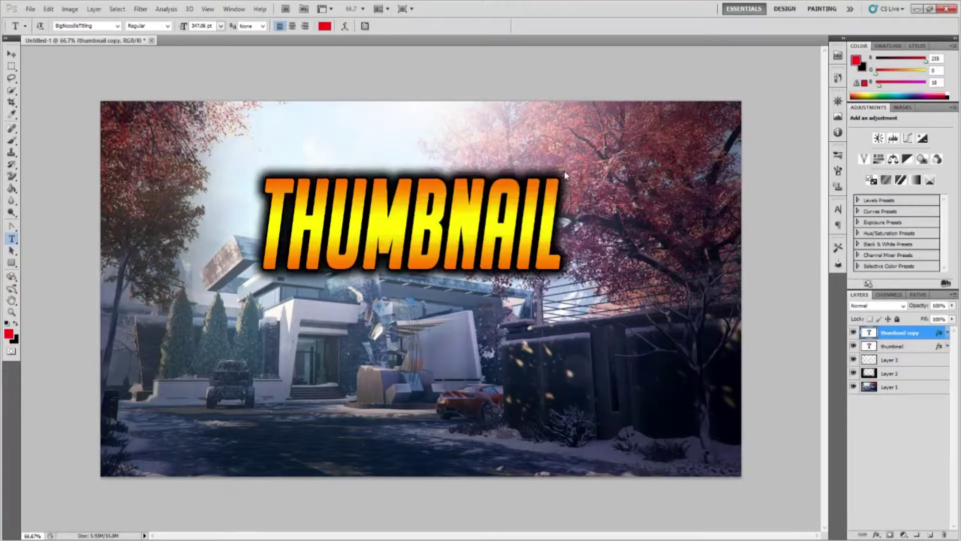
key("ctrl+t")
left_click_drag(409, 226, 408, 331)
key("Return")
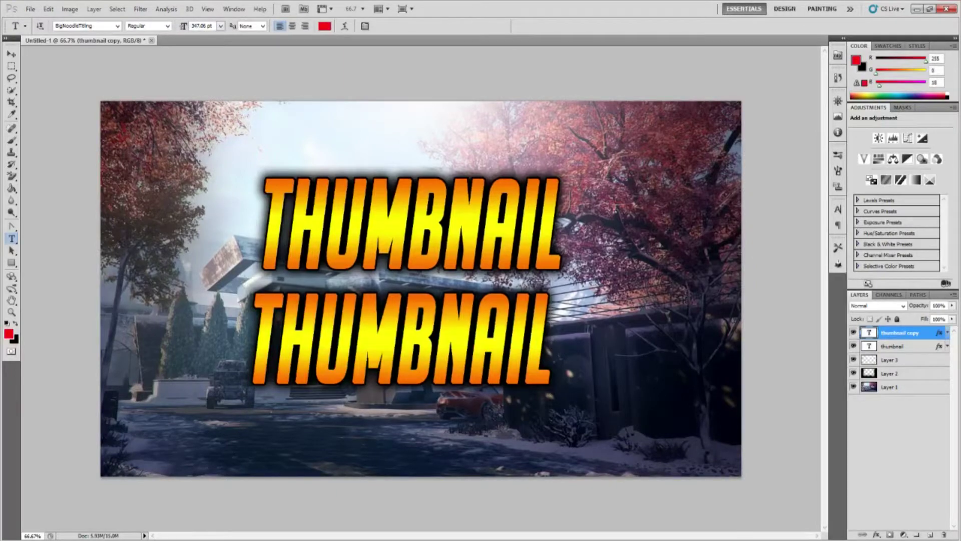
- Draw a red rectangle around the lower "THUMBNAIL" on a new layer, and stack that layer beneath the text copy
left_click(930, 535)
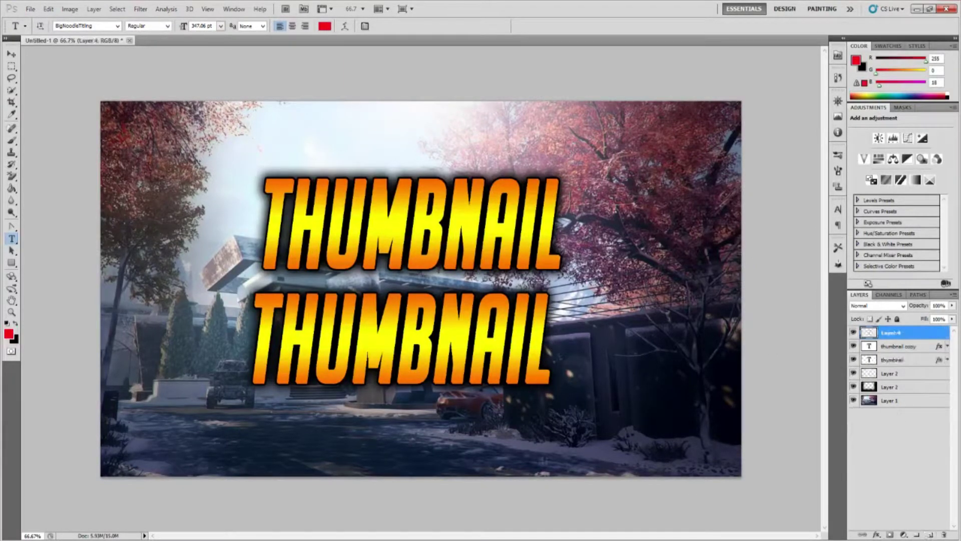
left_click(11, 263)
left_click_drag(238, 282, 570, 399)
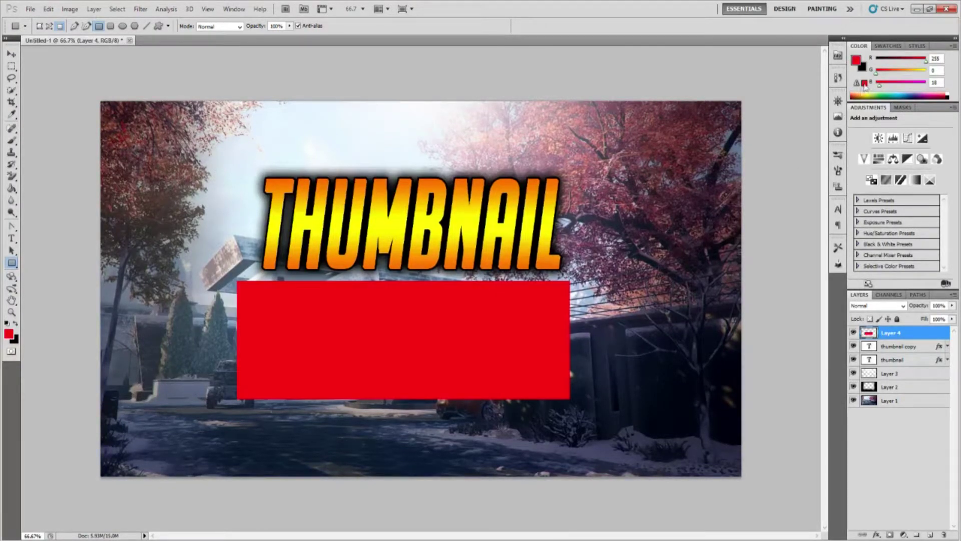
left_click_drag(924, 347, 926, 335)
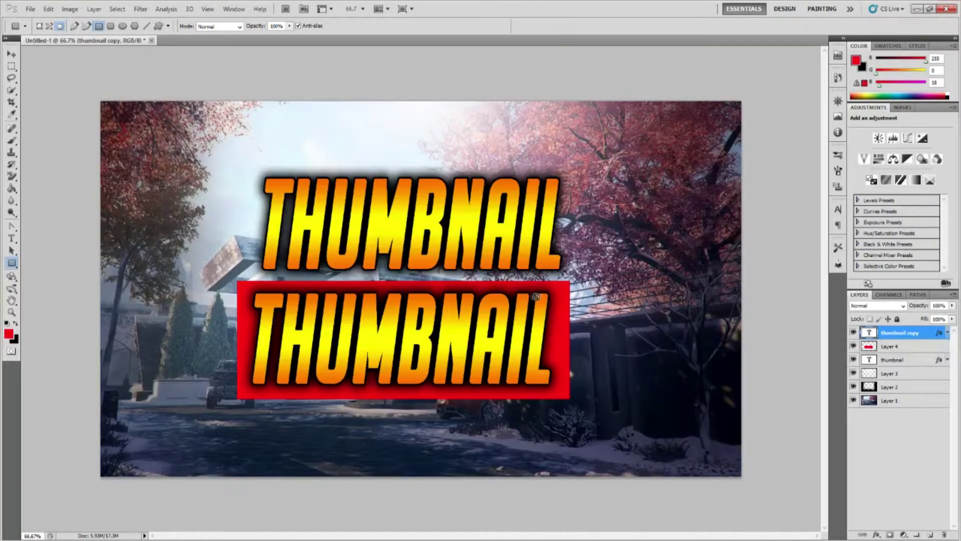
- Center the red rectangle on the lower "THUMBNAIL" using the outline of its letters as the selection, and deselect
left_click(913, 349)
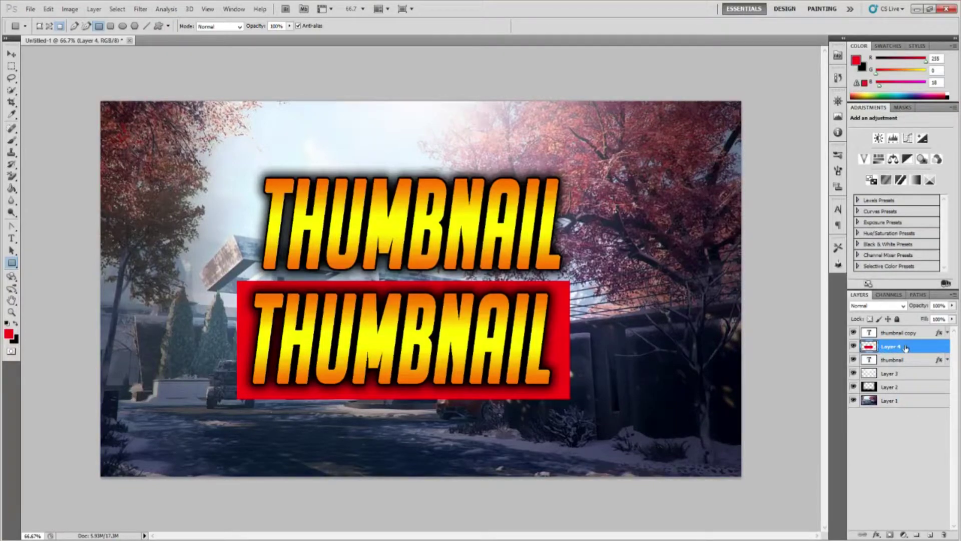
left_click(870, 333, "ctrl")
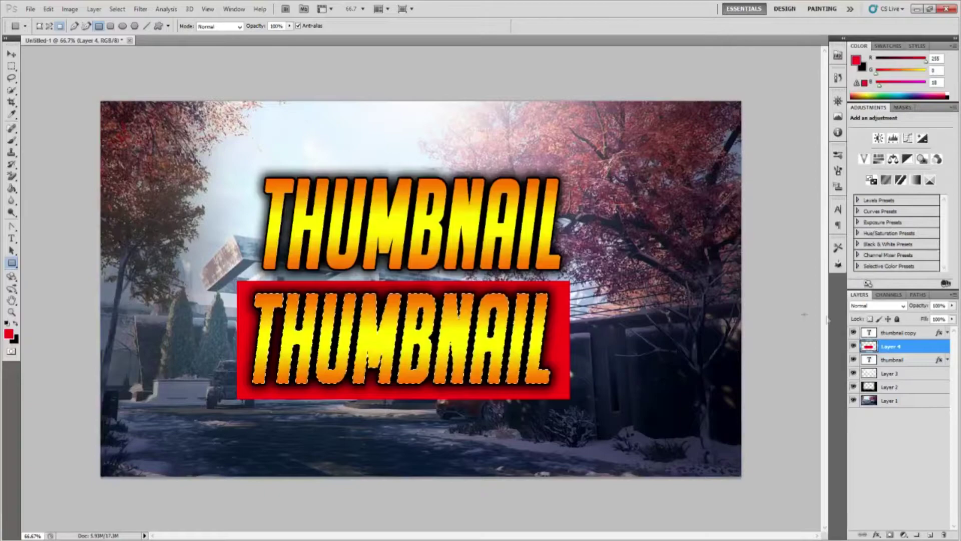
key("v")
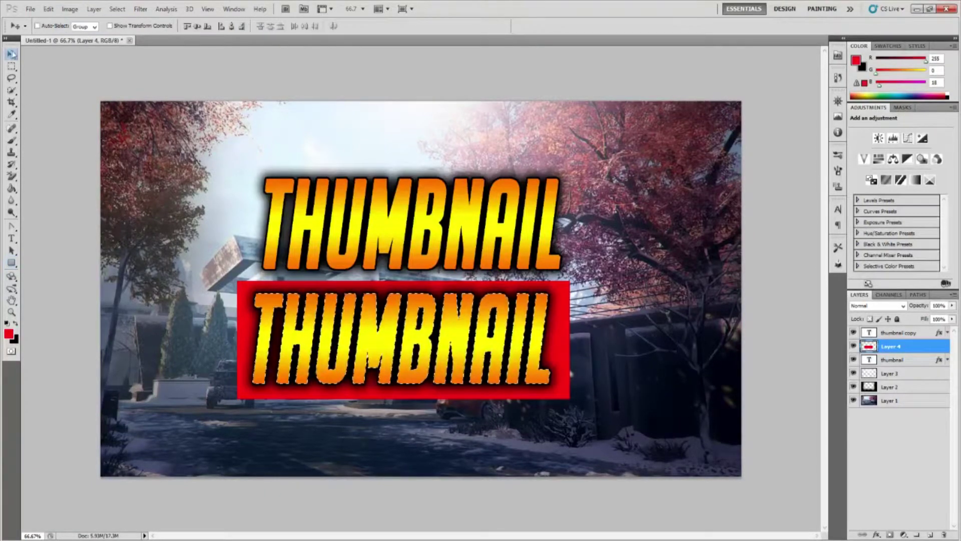
left_click(233, 27)
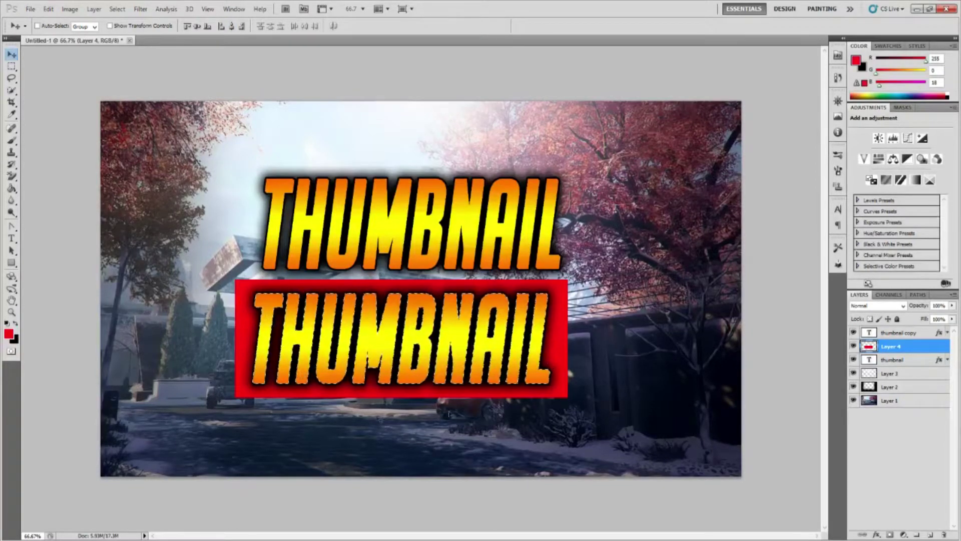
left_click(118, 9)
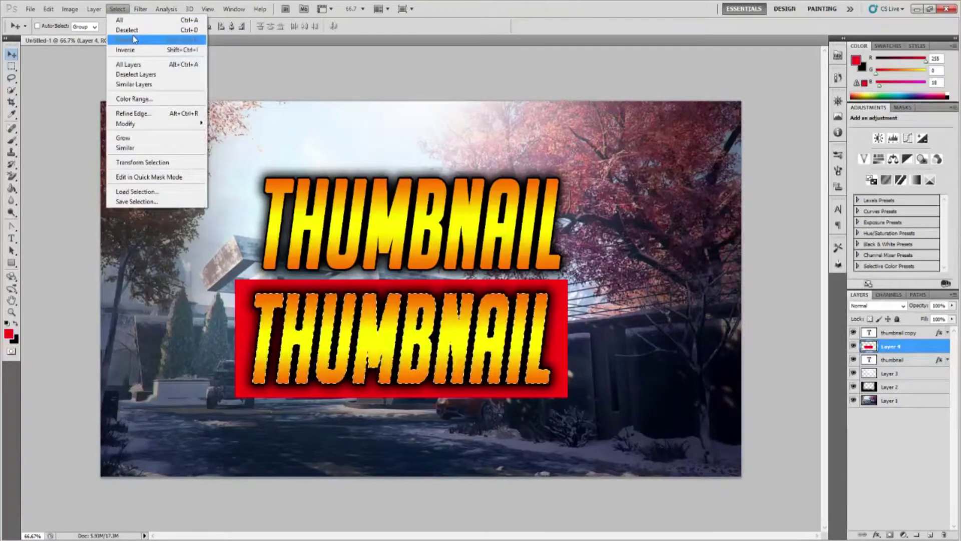
left_click(131, 38)
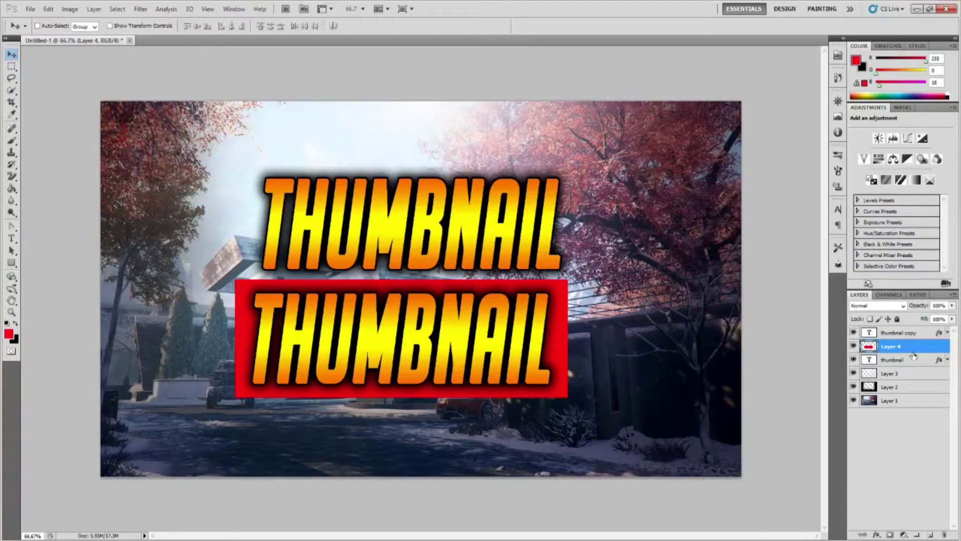
- Cut the letter shapes of the text copy out of the red rectangle and hide the text copy layer
left_click(870, 332, "ctrl")
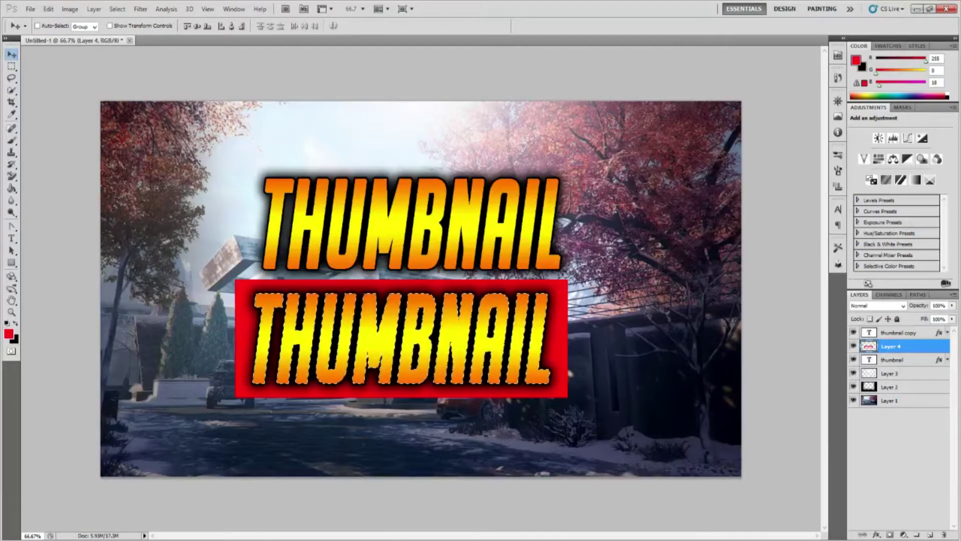
left_click(854, 333)
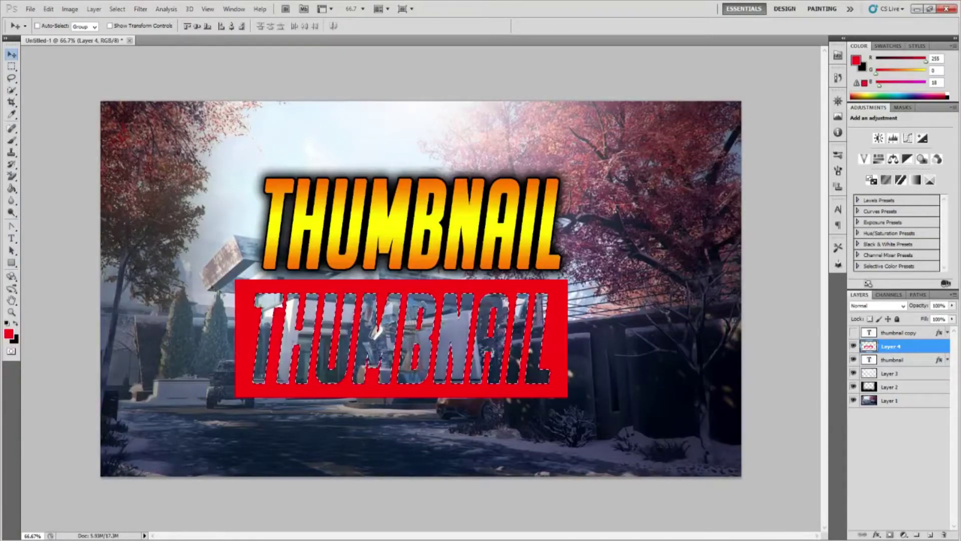
- Deselect, and give the cut-out red box an orange-yellow-orange gradient overlay and a black outside stroke
left_click(117, 9)
left_click(127, 30)
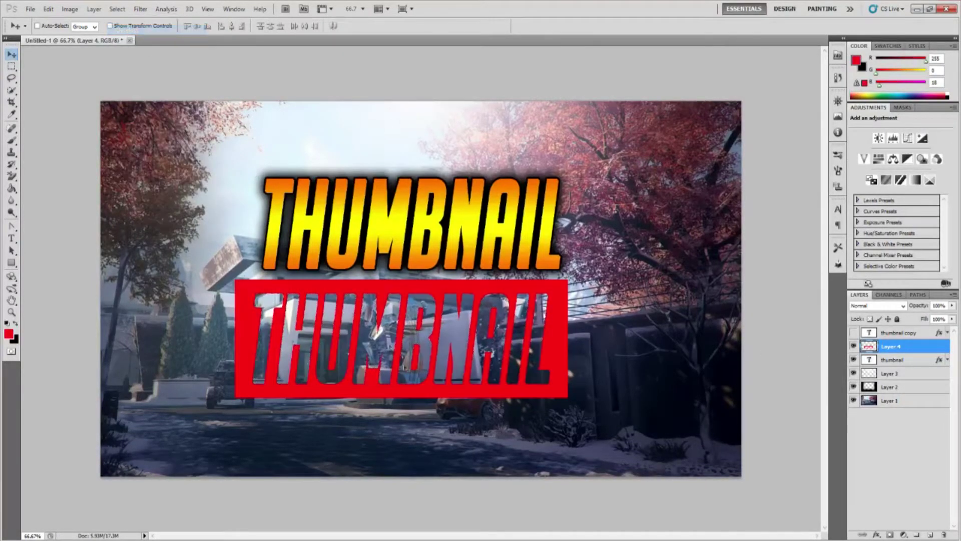
double_click(931, 350)
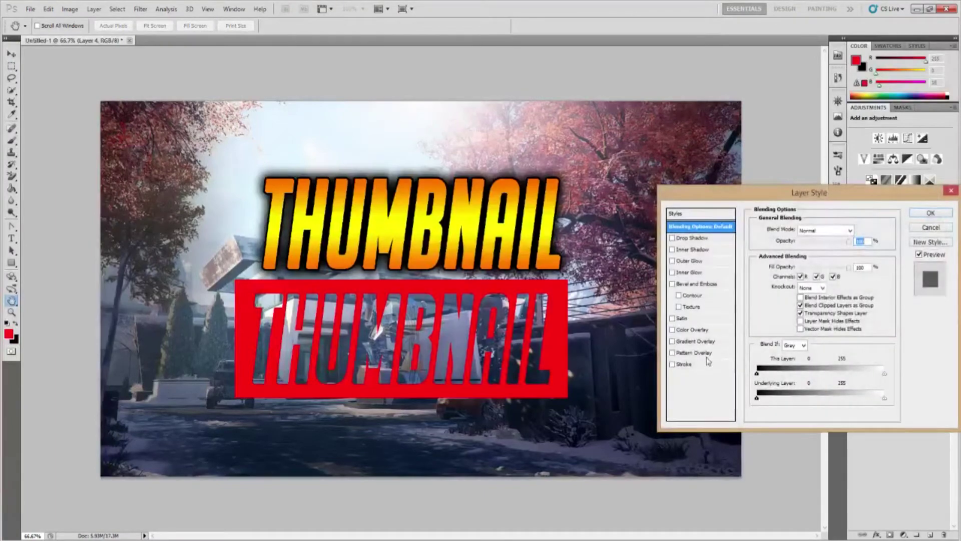
left_click(697, 341)
left_click(824, 253)
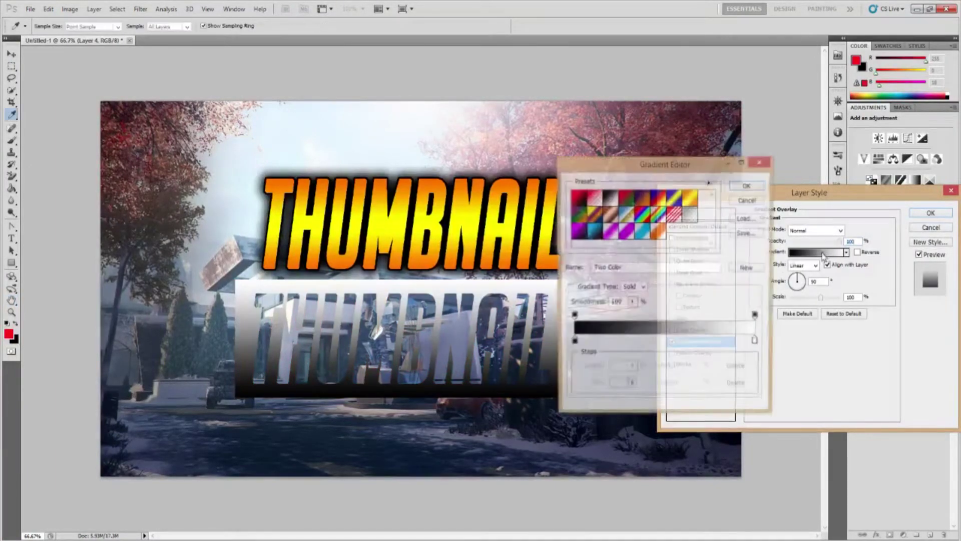
left_click(690, 200)
left_click(745, 187)
left_click(685, 364)
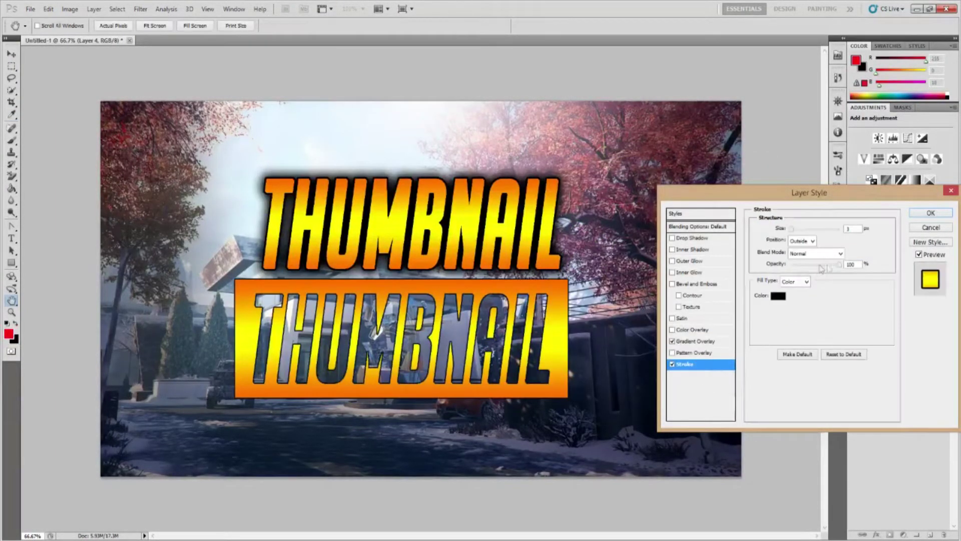
- Add a black Multiply drop shadow at 100% opacity to the cut-out "THUMBNAIL" box and collapse its effects list
left_click(693, 237)
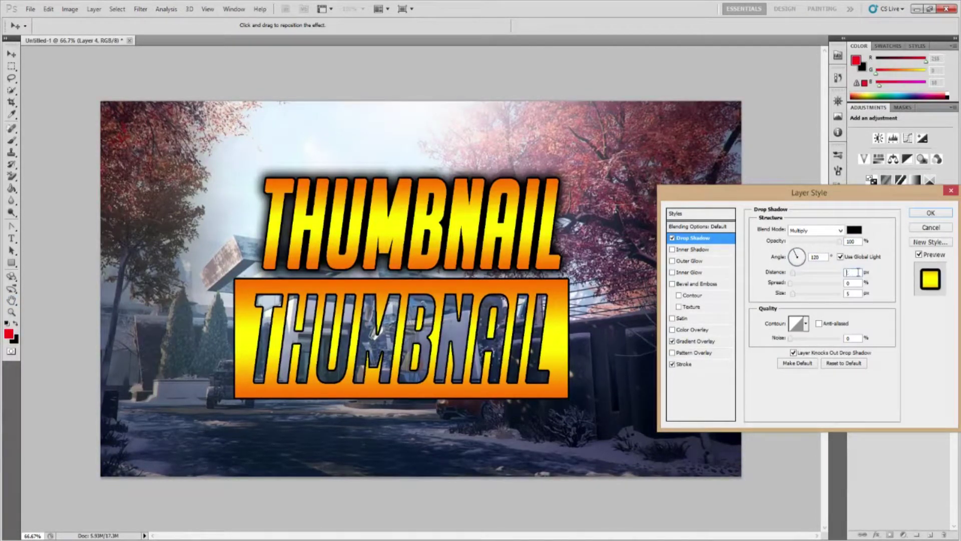
key("Tab")
key("Return")
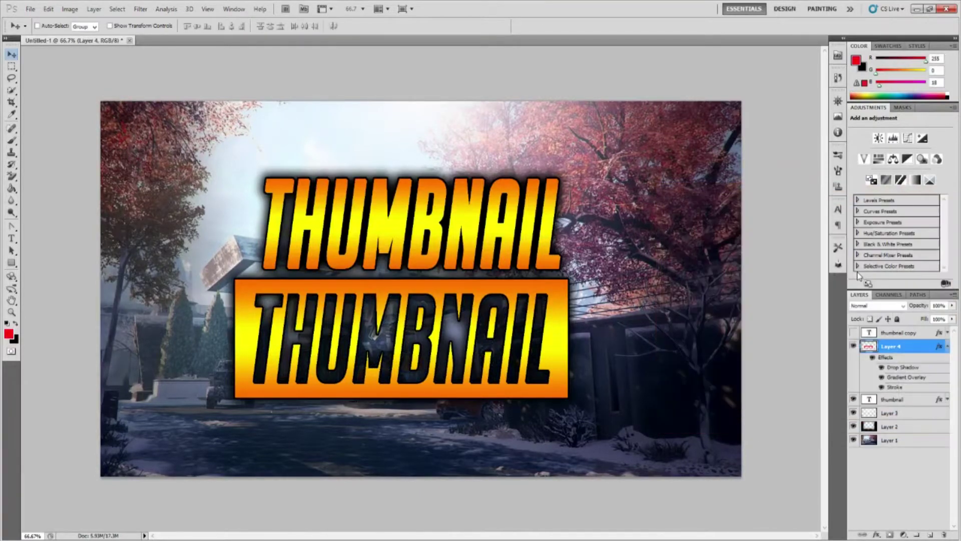
left_click(947, 347)
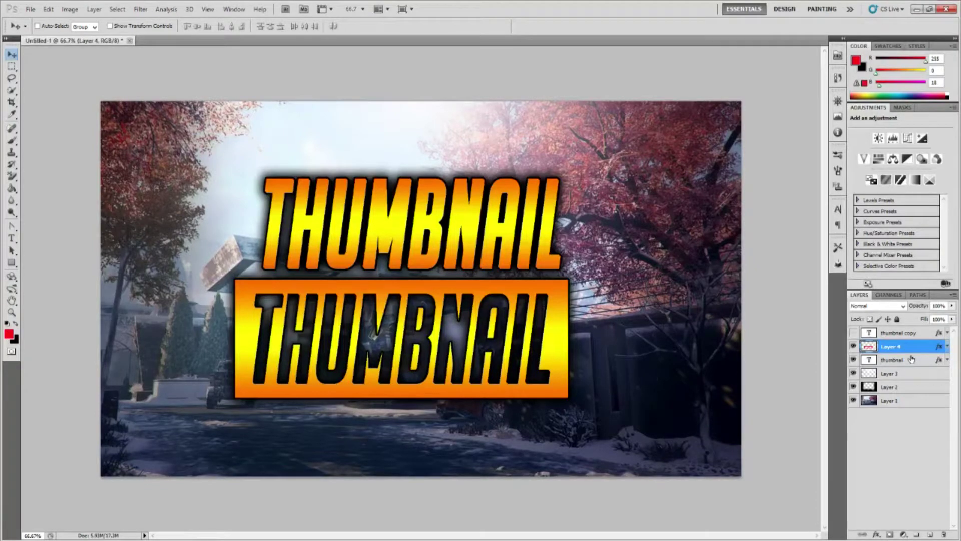
- Enlarge the cut-out "THUMBNAIL" box to about 111% and move it just below the original title
key("ctrl+t")
left_click_drag(569, 279, 604, 267)
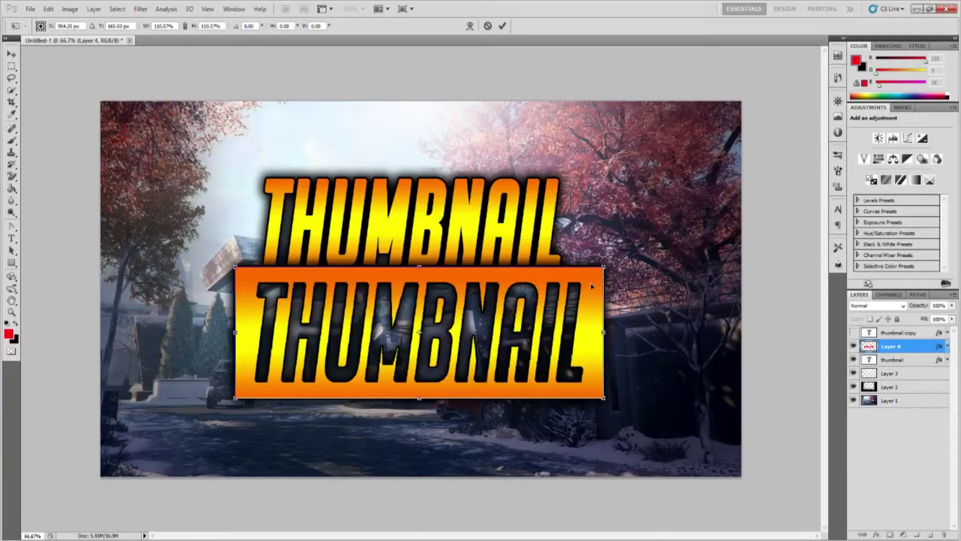
key("Return")
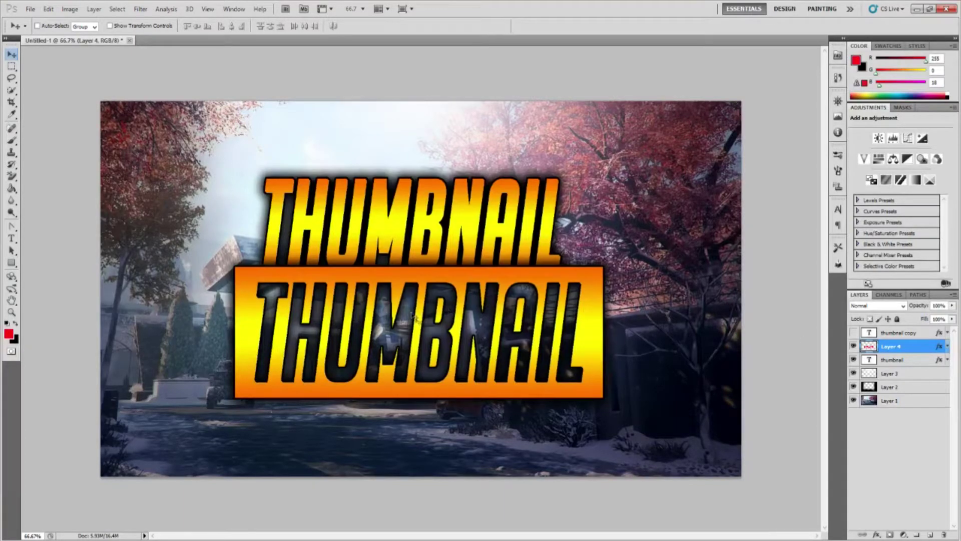
left_click_drag(498, 314, 491, 335)
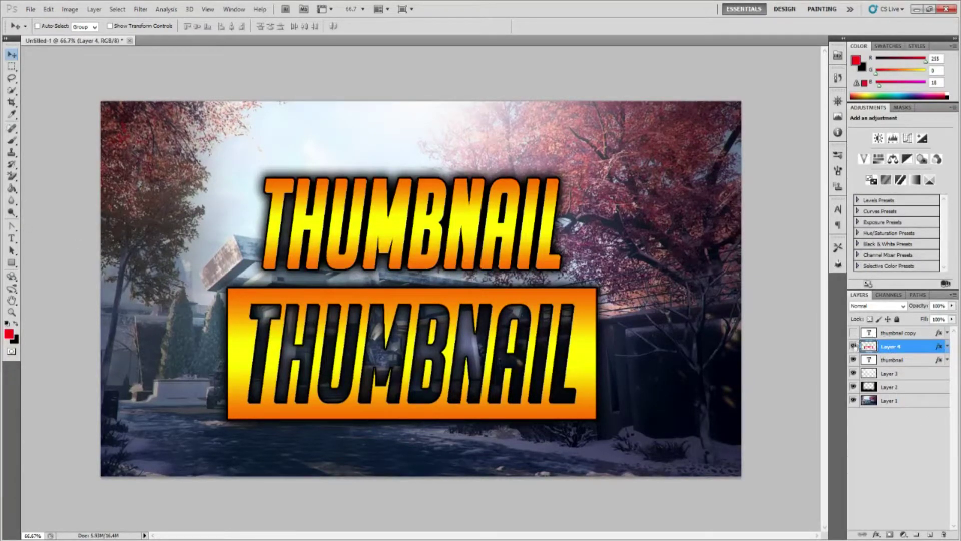
- Hide the cut-out box, show the text copy, change its text to "tutorial" and center it beneath the "THUMBNAIL" title
left_click(854, 332)
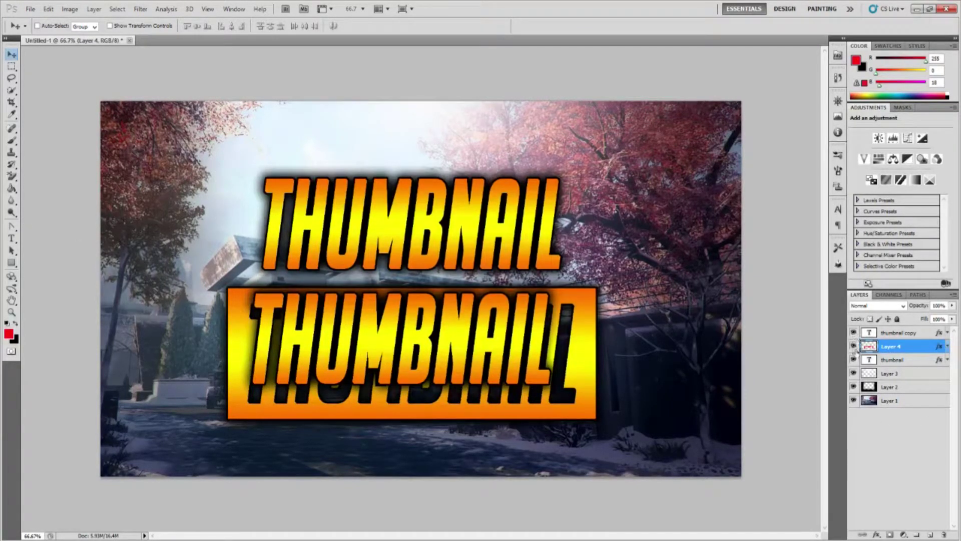
left_click(853, 346)
left_click(11, 238)
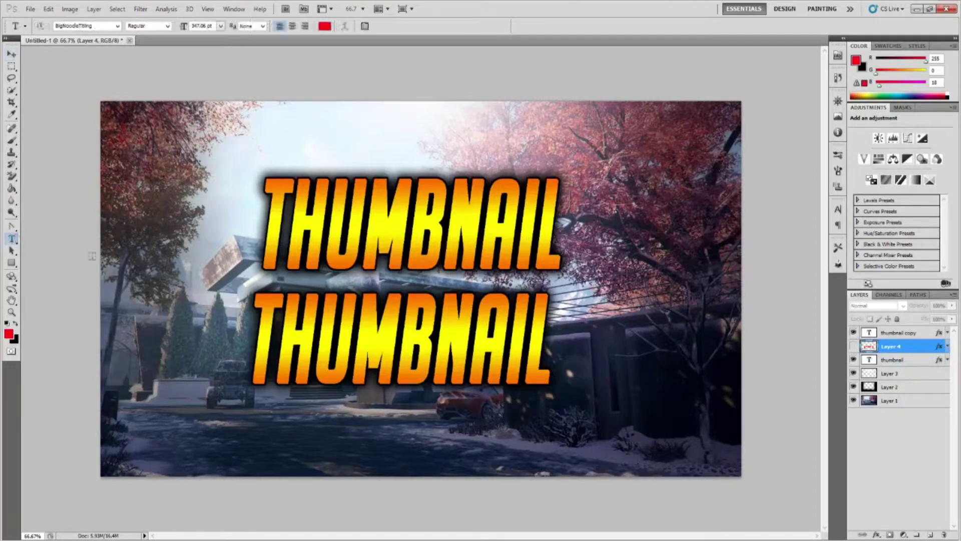
double_click(409, 350)
type("tutoroal")
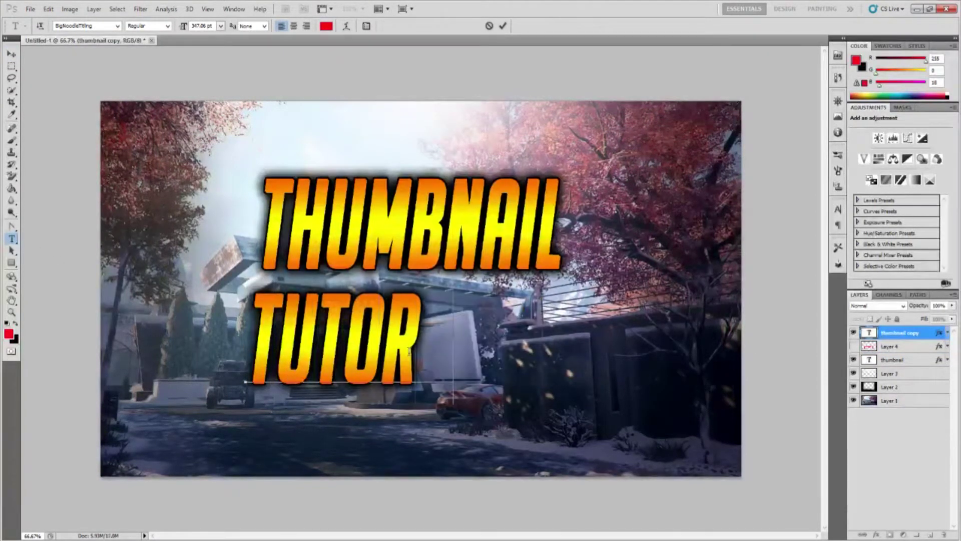
key("BackSpace")
key("BackSpace")
key("BackSpace")
type("ial")
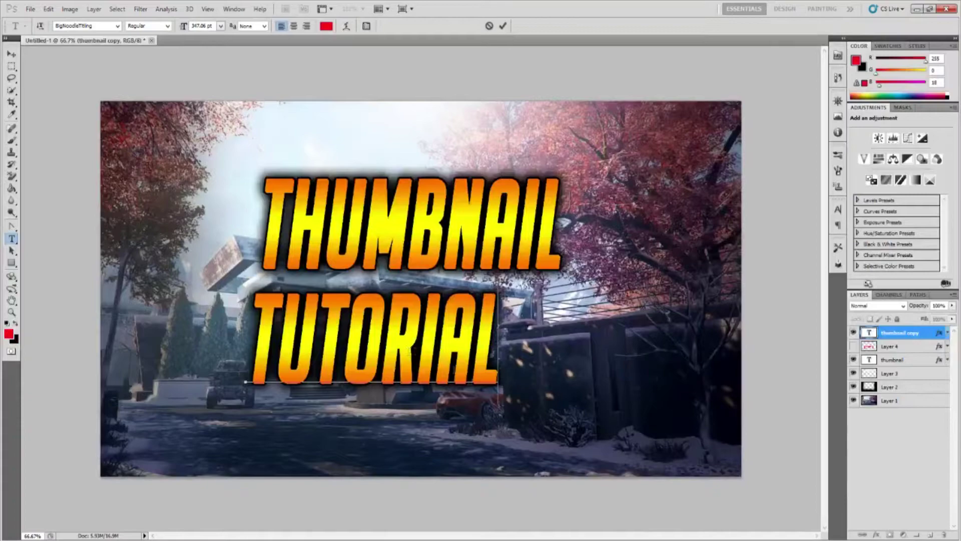
left_click_drag(427, 418, 450, 421)
key("ctrl+Return")
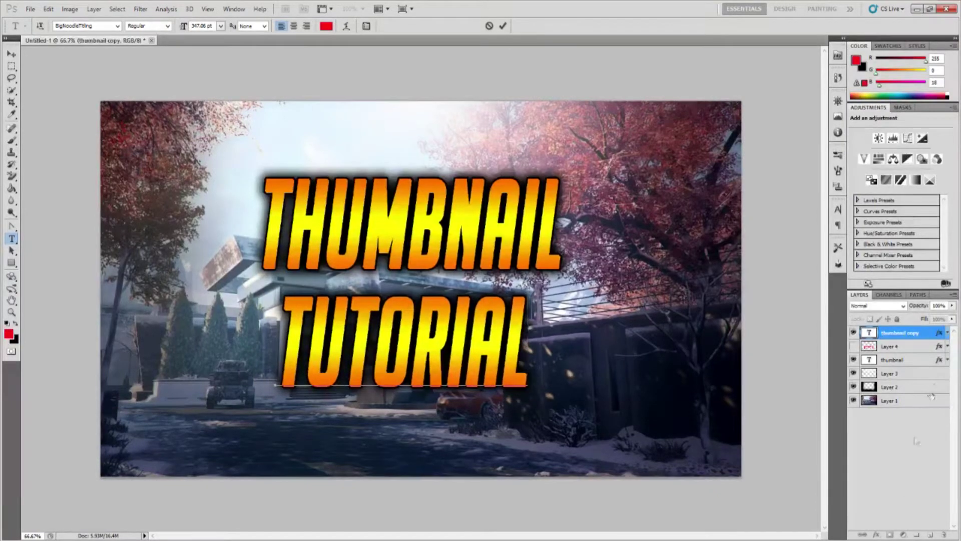
- Draw a red rectangle around "TUTORIAL" on a new layer, and stack that layer beneath the text
left_click(931, 534)
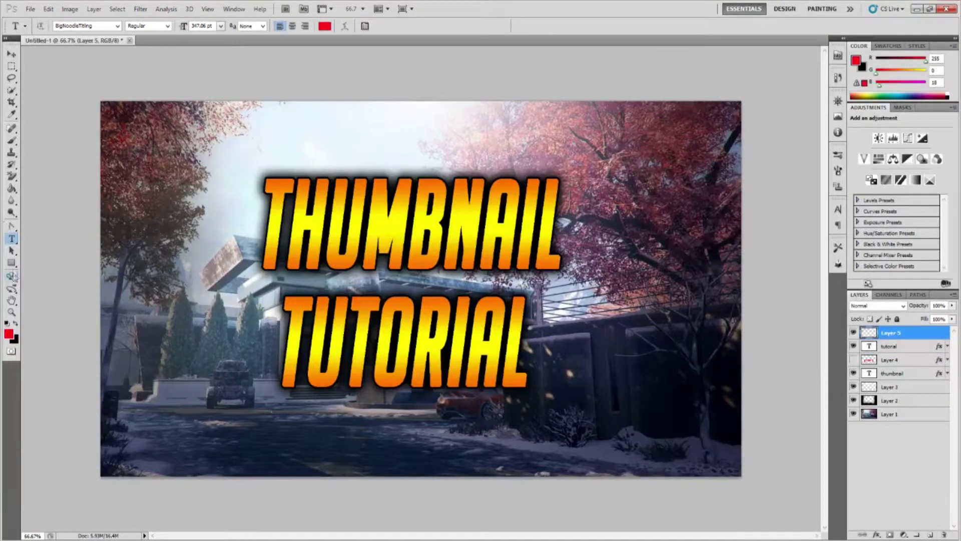
left_click(11, 263)
left_click_drag(271, 290, 544, 397)
left_click(912, 347)
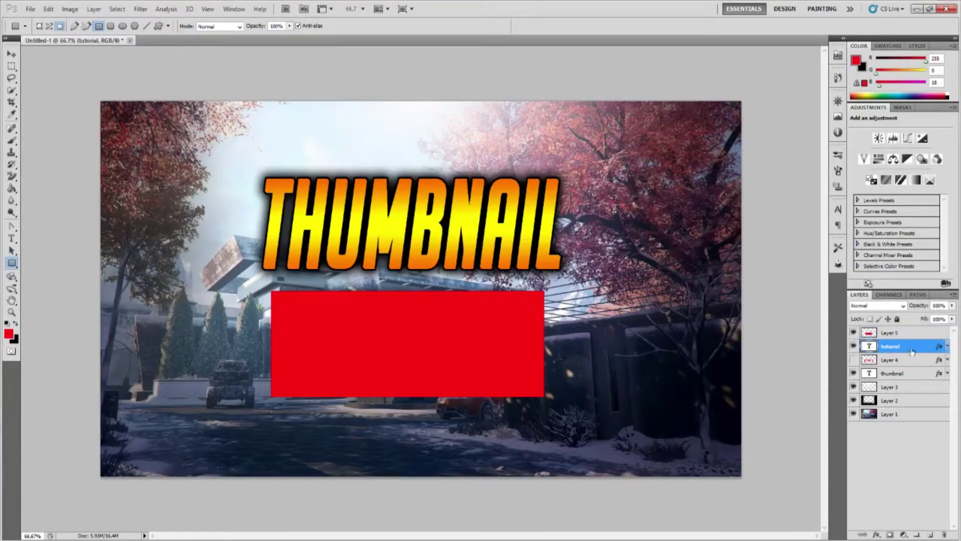
left_click_drag(912, 345, 910, 331)
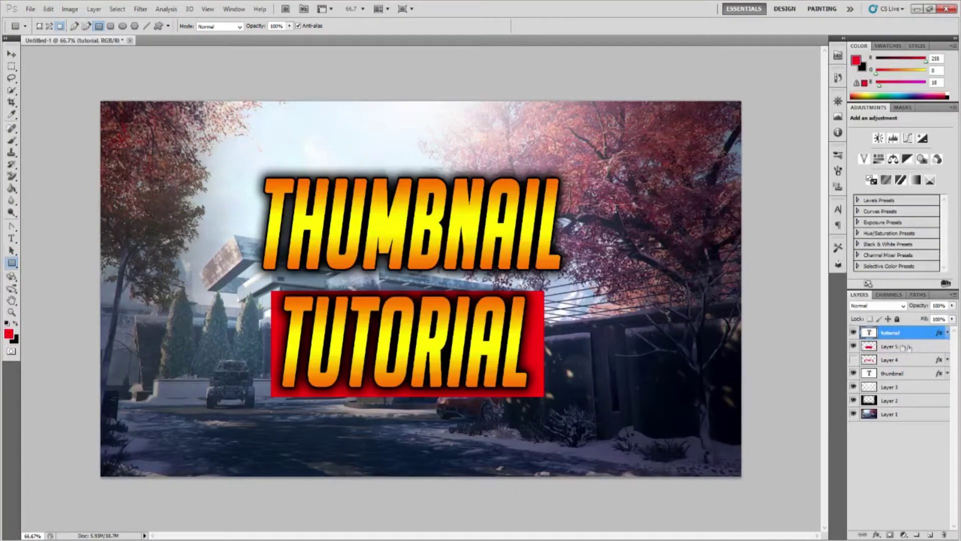
- Center the red rectangle on "TUTORIAL" using the outline of its letters as the selection
left_click(886, 346)
left_click(869, 333, "ctrl")
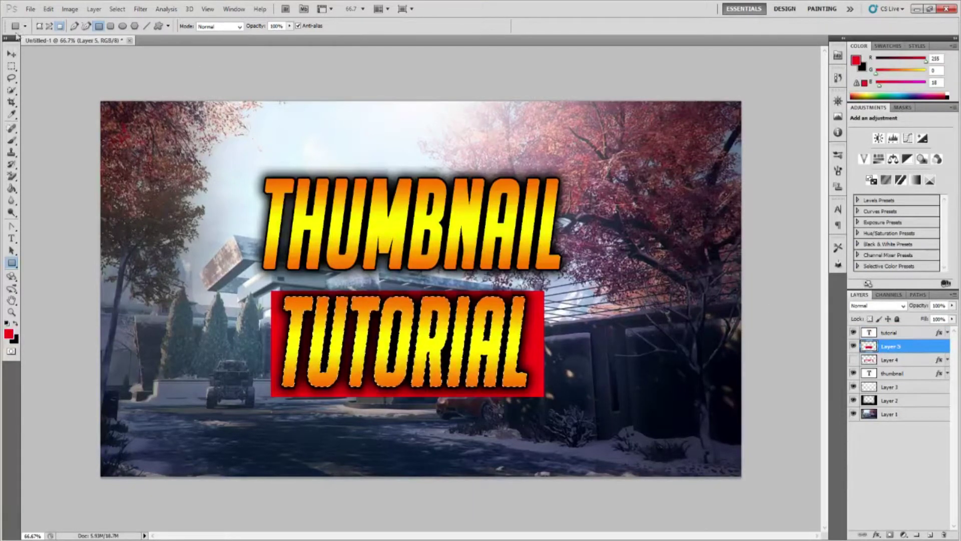
key("v")
key("Up")
key("Up")
key("Up")
key("Up")
key("Left")
key("Left")
key("Left")
key("Left")
key("Left")
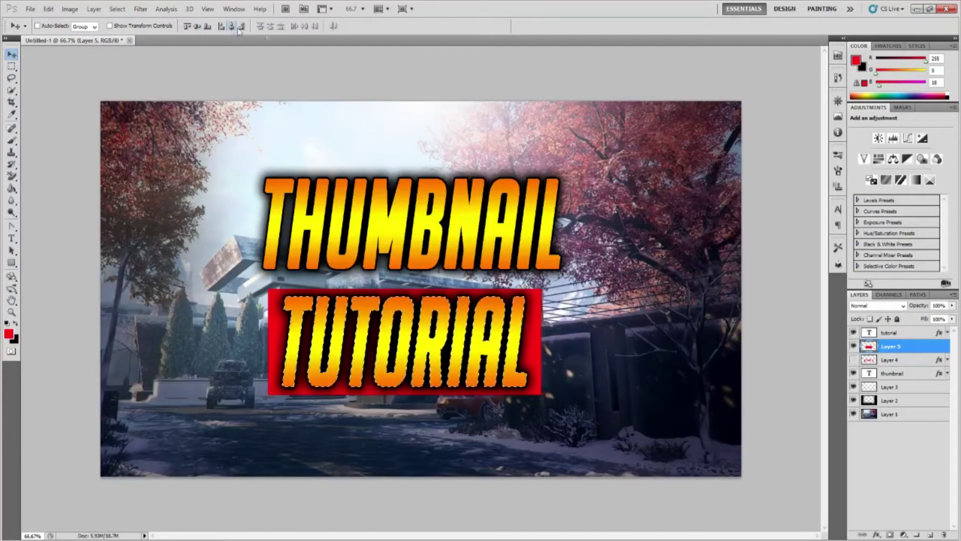
- Reselect the outline of the "TUTORIAL" letters, cut it out of the red rectangle and hide the text layer
left_click(117, 9)
left_click(128, 31)
left_click(869, 332, "ctrl")
- Delete the hidden layer holding the old "THUMBNAIL" cut-out box
left_click(891, 360)
right_click(892, 360)
left_click(876, 168)
left_click(461, 203)
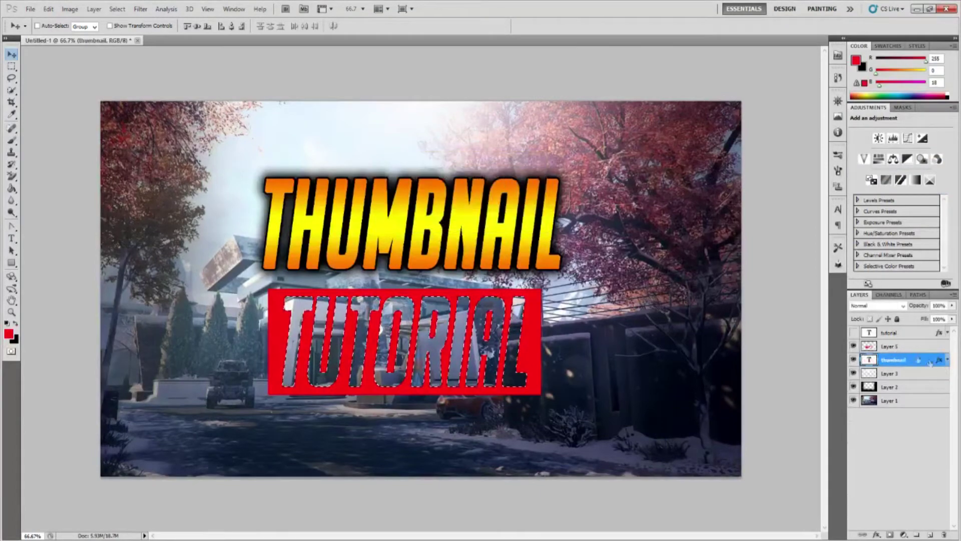
- Add a 5 px black outside stroke to the "TUTORIAL" cut-out box
left_click(909, 348)
double_click(909, 347)
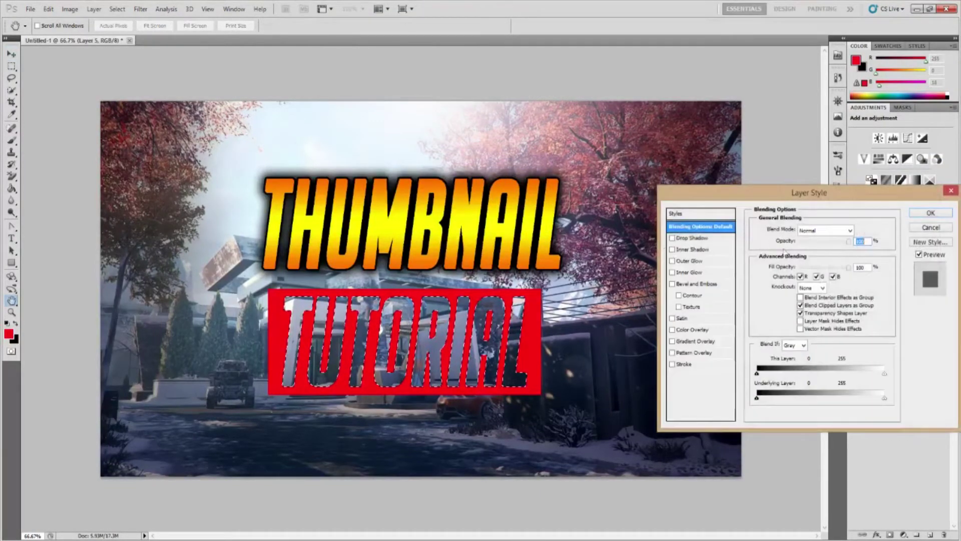
left_click(684, 364)
type("5")
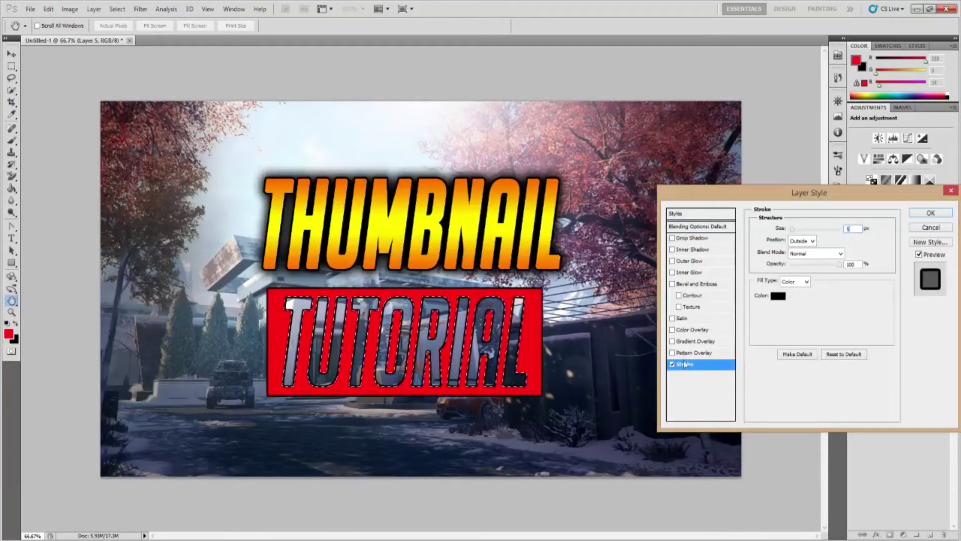
- Add a Normal-mode gradient overlay to the "TUTORIAL" box using the orange-yellow-orange preset
left_click(696, 341)
left_click(816, 230)
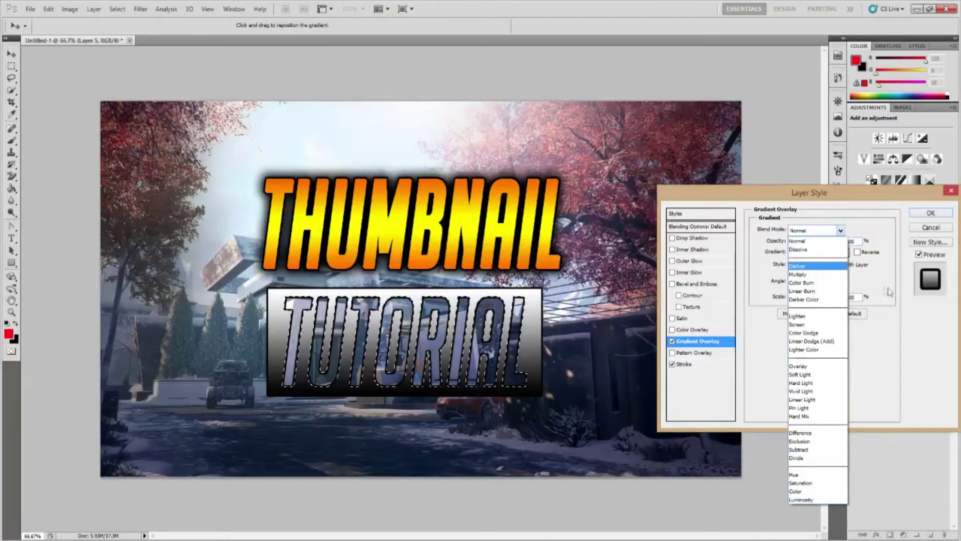
left_click(806, 231)
left_click(834, 254)
left_click(696, 199)
left_click(756, 194)
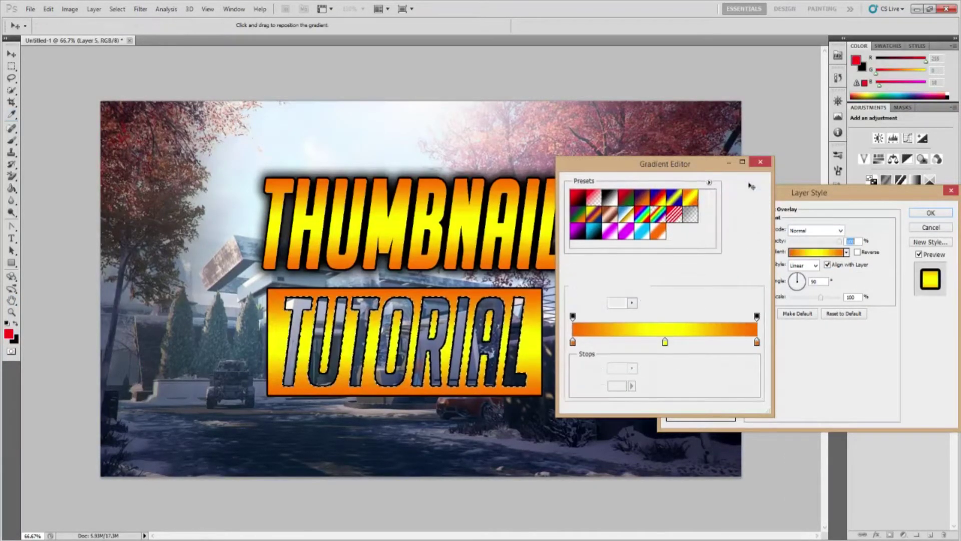
- Give the "TUTORIAL" box a drop shadow with 0 px distance, 35% spread and 50 px size, and deselect the letters
left_click(700, 239)
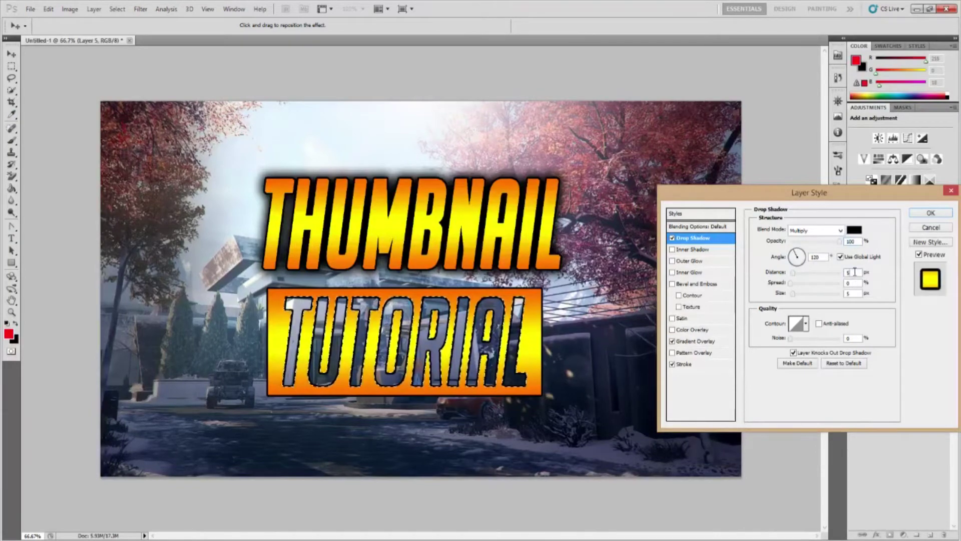
type("0")
key("Tab")
type("30")
key("Tab")
type("45")
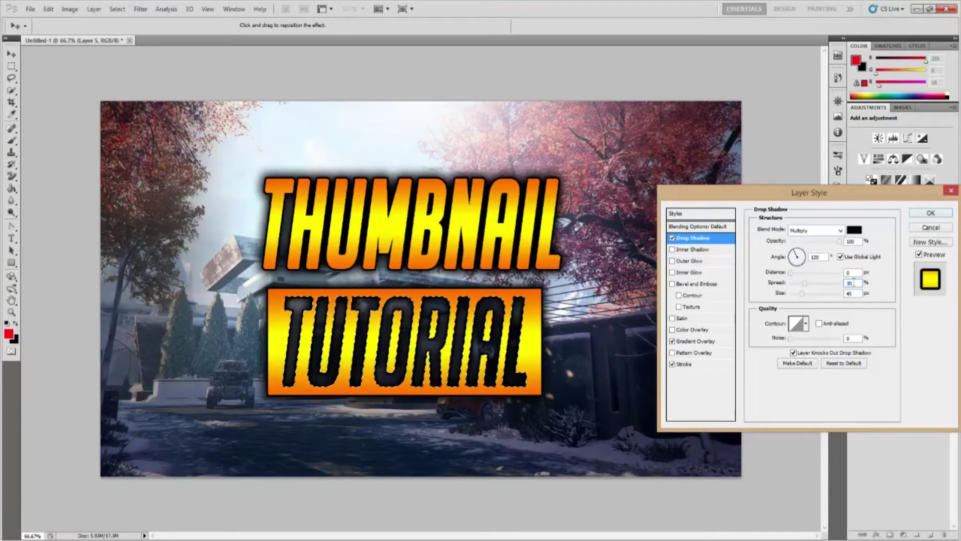
key("BackSpace")
key("BackSpace")
type("5")
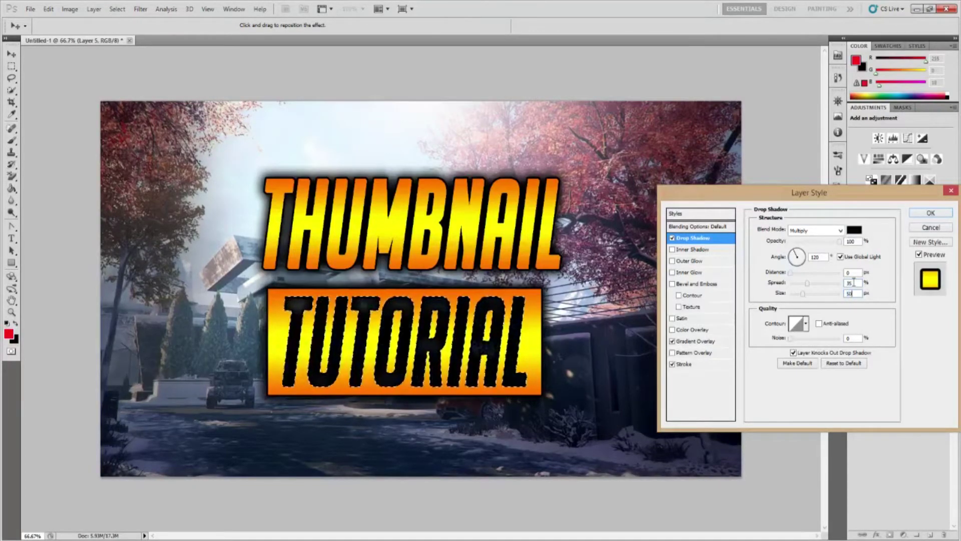
key("Return")
left_click(117, 9)
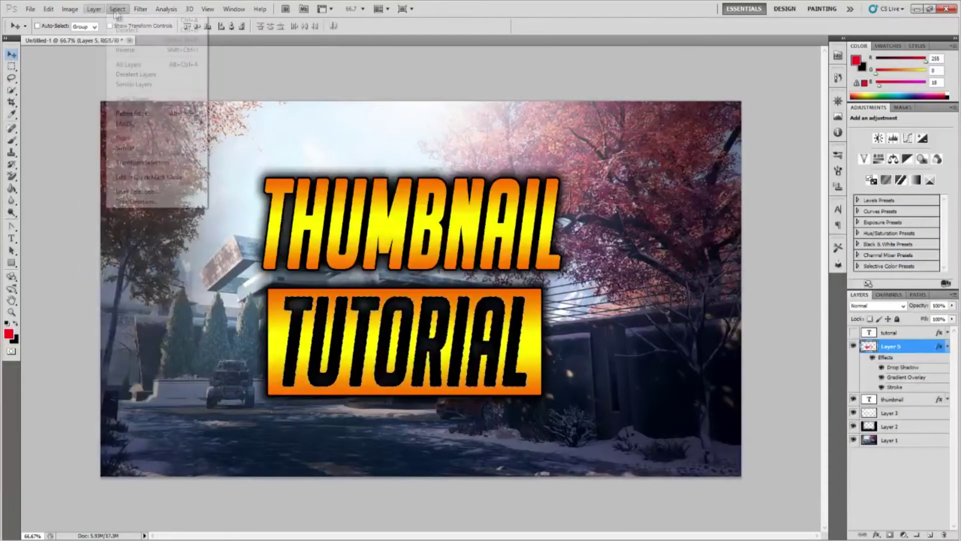
left_click(118, 31)
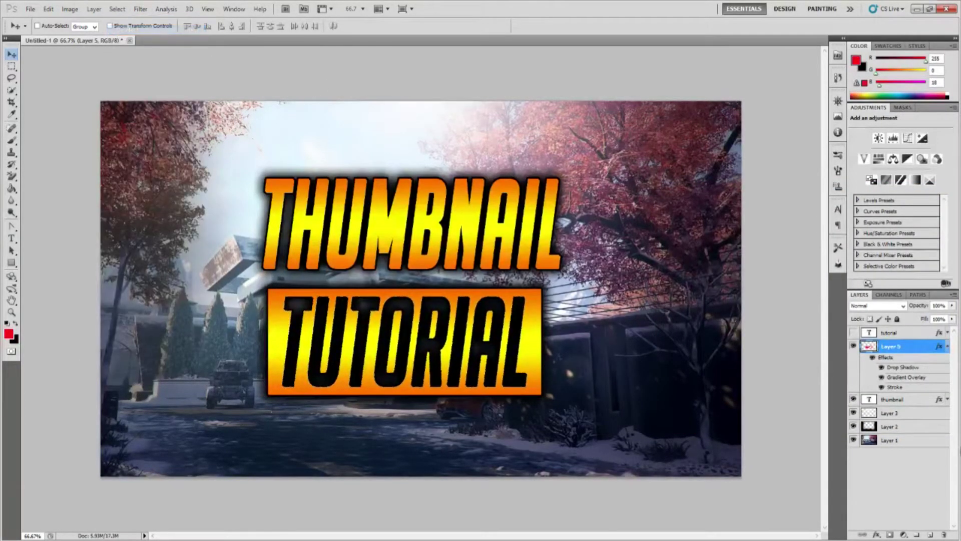
- Set the drop shadow spread of the "THUMBNAIL" title to 35%
double_click(911, 406)
left_click(694, 238)
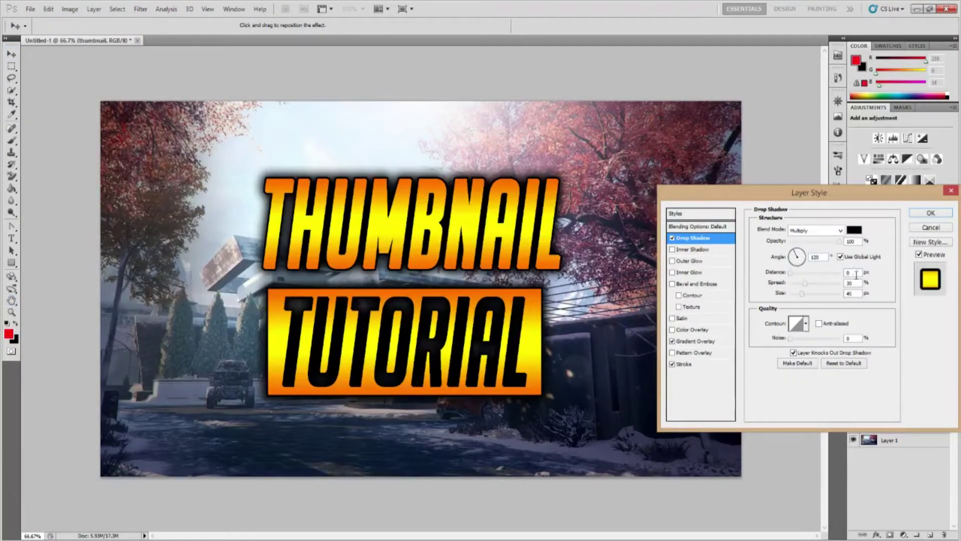
type("35")
key("Tab")
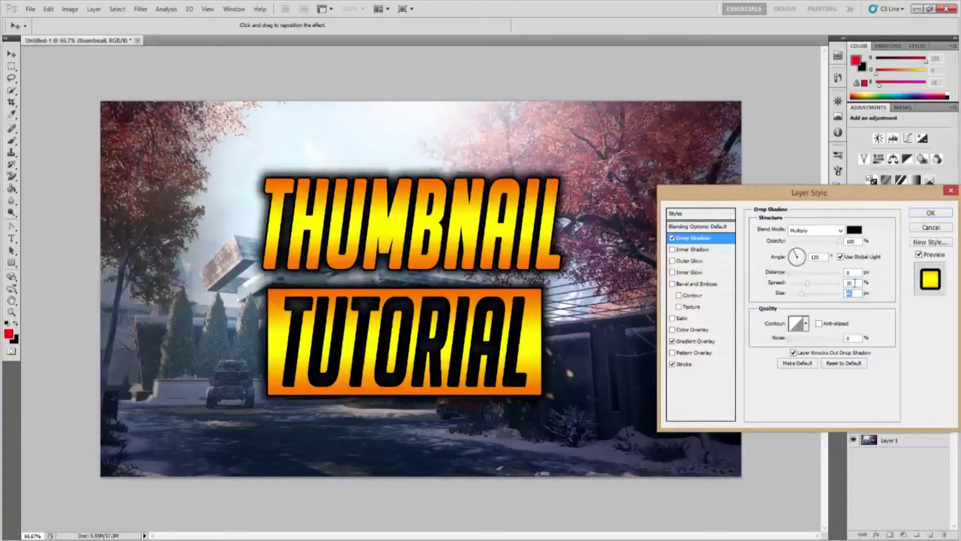
key("Return")
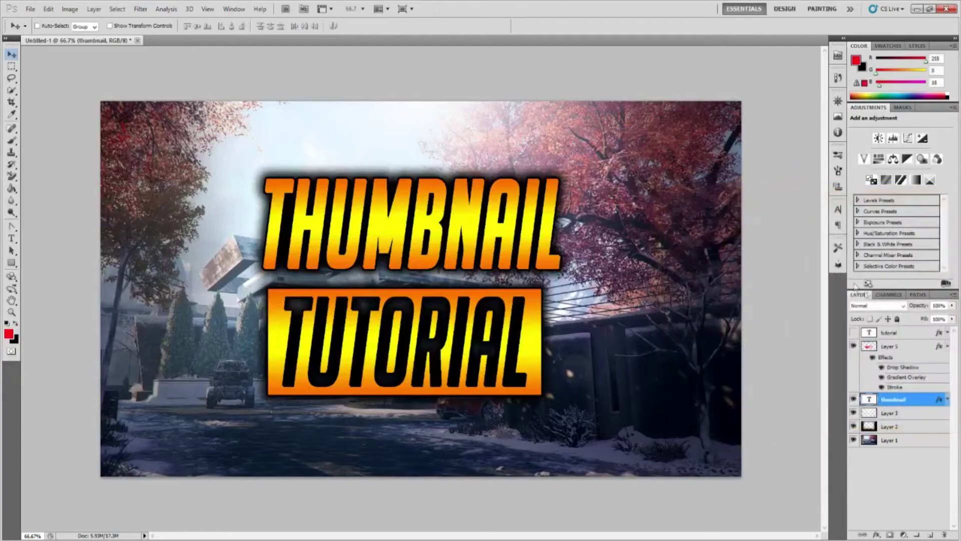
- Collapse the "TUTORIAL" box's effects list, scale the box to about 124% and place it just below the "THUMBNAIL" title
left_click(949, 347)
left_click(896, 347)
key("ctrl+t")
left_click_drag(542, 289, 577, 304)
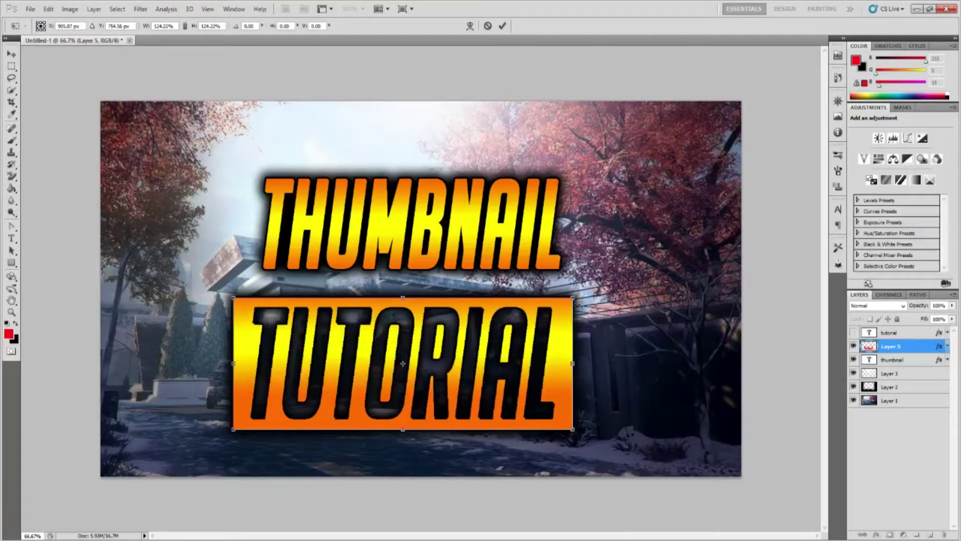
key("Return")
- Show the rulers and move the "THUMBNAIL" title slightly down and left, close above the "TUTORIAL" box
left_click(909, 361)
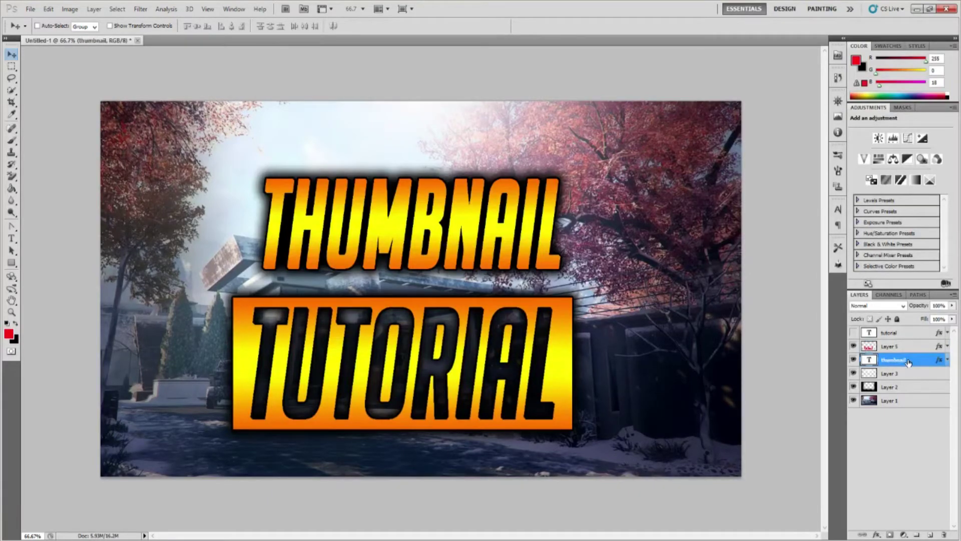
key("ctrl+r")
key("ctrl+t")
left_click_drag(412, 229, 402, 239)
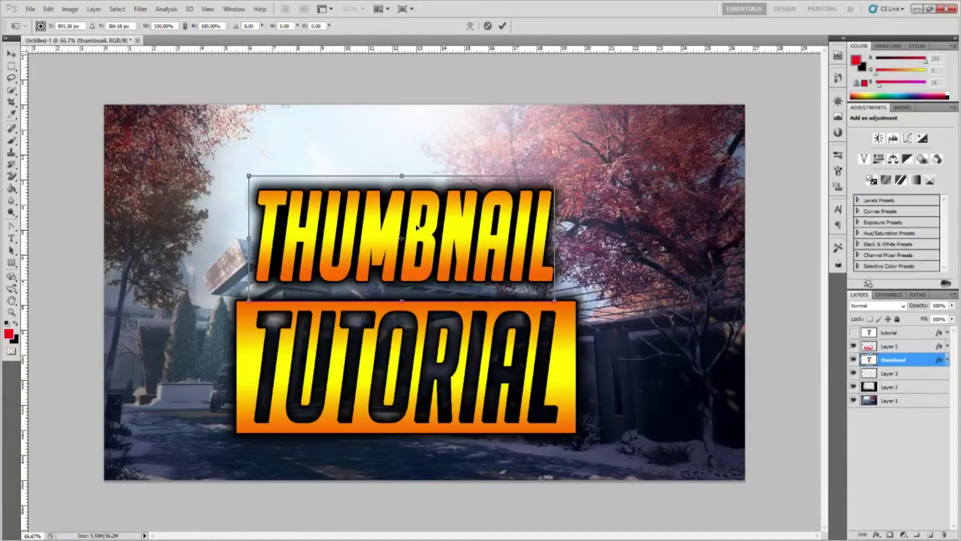
key("Return")
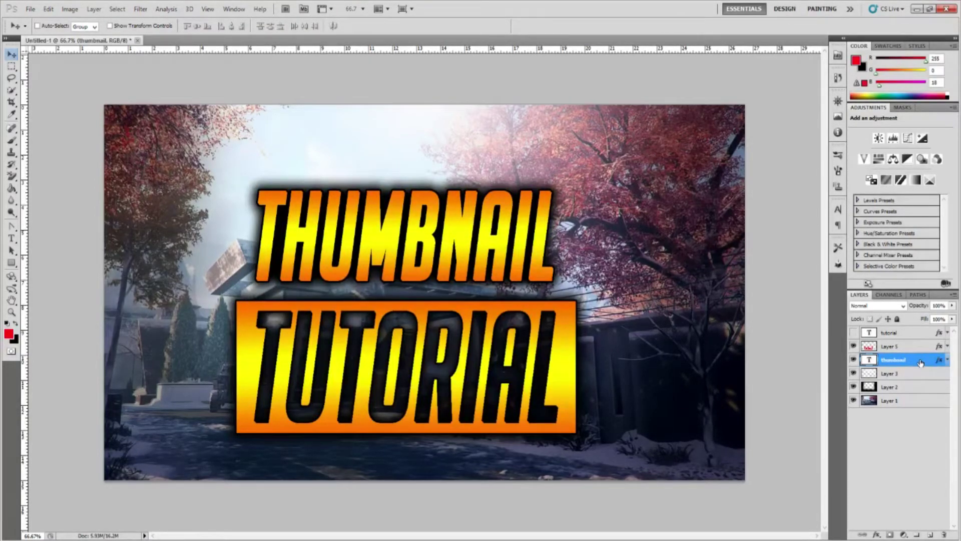
- Align the "THUMBNAIL" title and the "TUTORIAL" box to each other by their vertical and horizontal centers
left_click(923, 347, "shift")
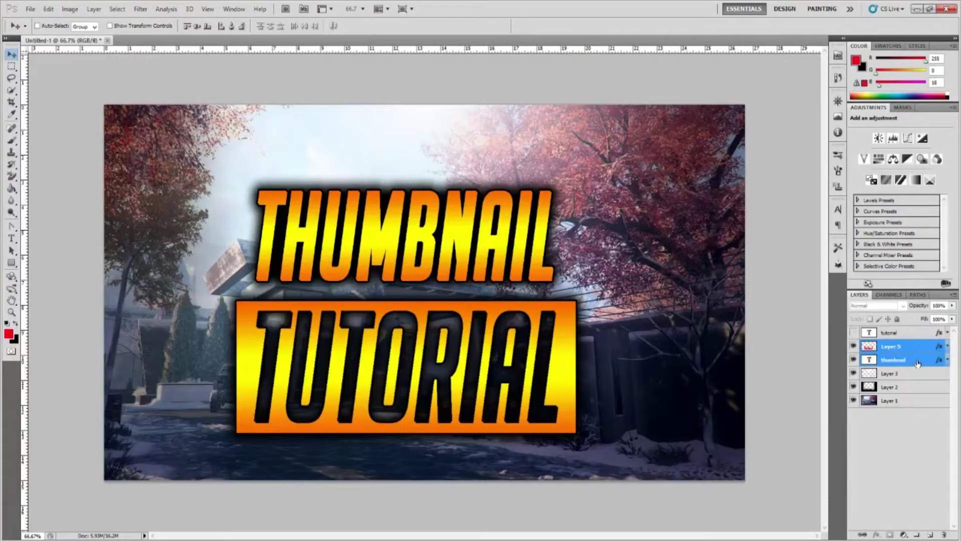
left_click(195, 26)
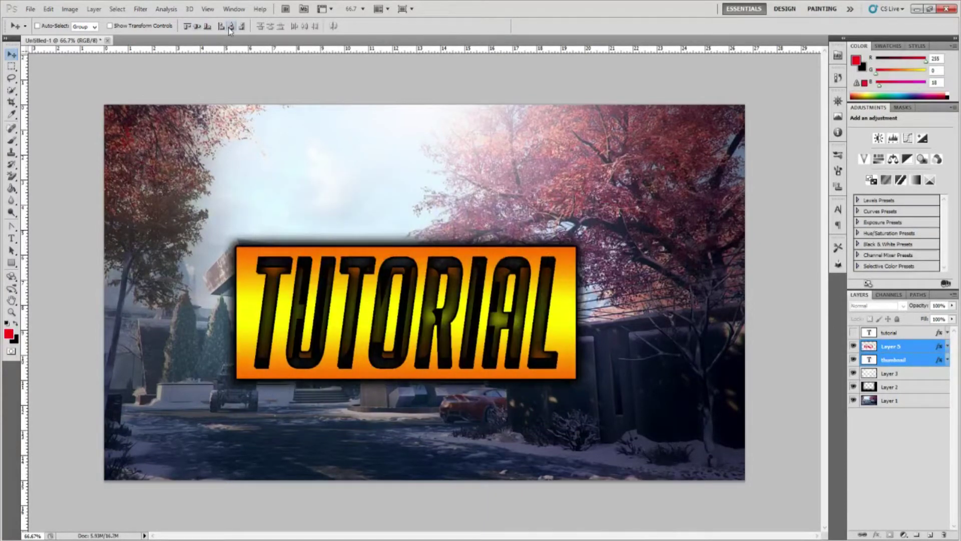
- Move the "THUMBNAIL" title straight up by about 180 px so its upper part stands above the "TUTORIAL" box
left_click(907, 358)
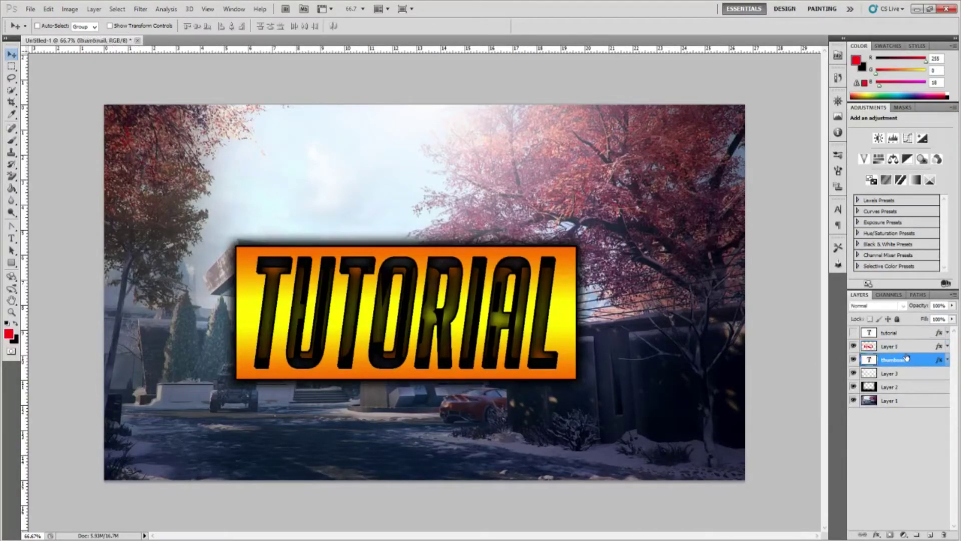
key("ctrl+t")
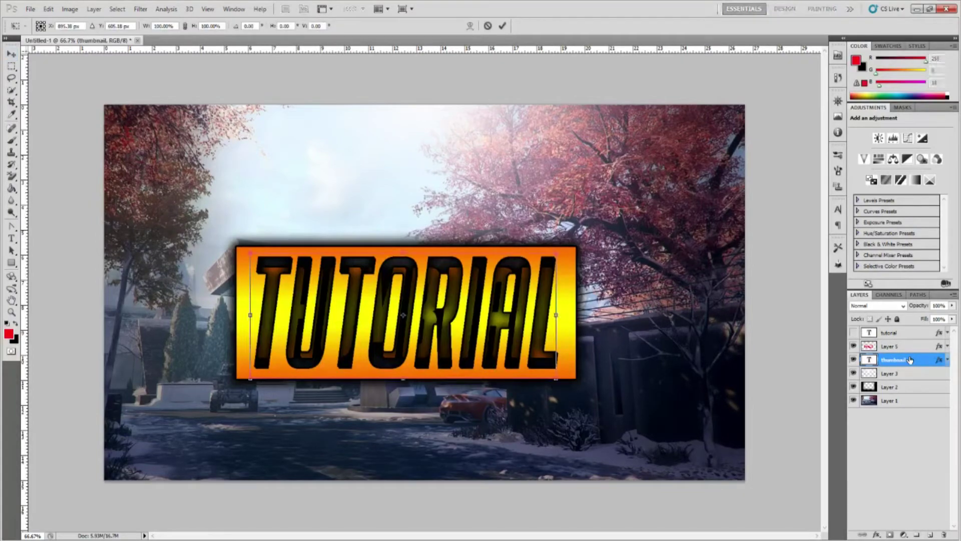
key("Up")
key("Up")
key("Up")
key("Up")
key("Up")
key("Up")
key("Up")
key("Up")
key("Up")
key("Up")
key("Up")
key("Up")
key("Up")
key("Up")
key("Up")
key("Up")
key("Up")
key("Up")
key("Up")
key("Up")
key("Up")
key("Up")
key("Up")
key("Up")
key("Up")
key("Up")
key("Up")
key("Up")
key("Up")
key("Up")
key("Up")
key("Up")
key("Up")
key("Up")
key("Up")
key("Up")
key("Up")
key("Up")
key("Up")
key("Up")
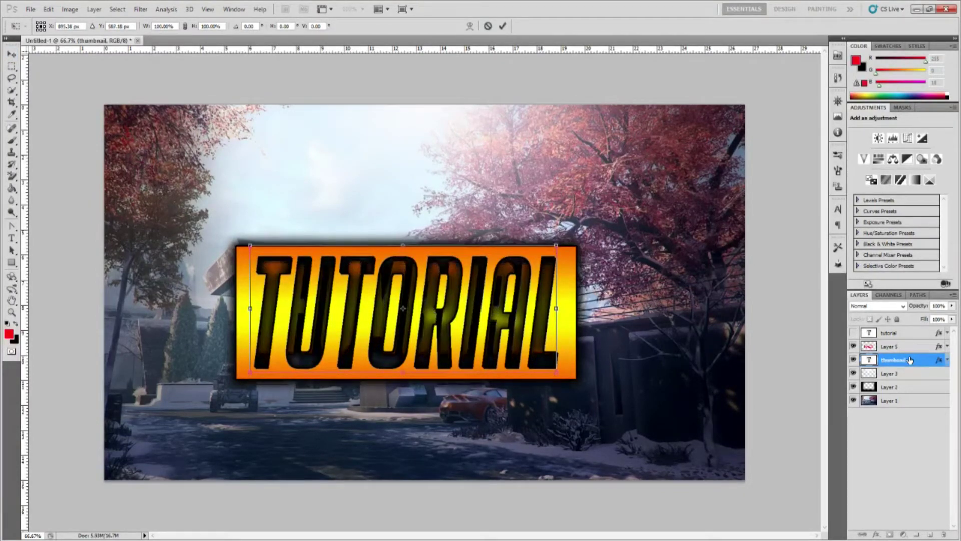
key("Up")
key("Up")
key("Up")
key("Up")
key("Up")
key("Up")
key("Up")
key("Up")
key("Up")
key("Up")
key("Up")
key("Up")
key("Up")
key("Up")
key("Up")
key("Up")
key("Up")
key("Up")
key("Up")
key("Up")
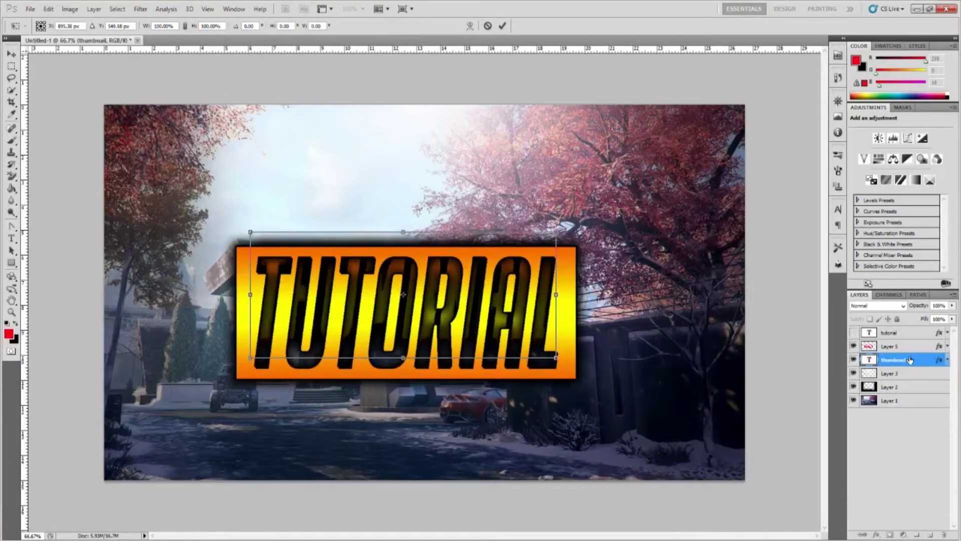
key("Up")
key("Up")
key("Up")
key("Up")
key("Up")
key("Up")
key("Up")
key("Up")
key("Up")
key("Up")
key("Up")
key("Up")
key("Up")
key("Up")
key("Up")
key("Up")
key("Up")
key("Up")
key("Up")
key("Up")
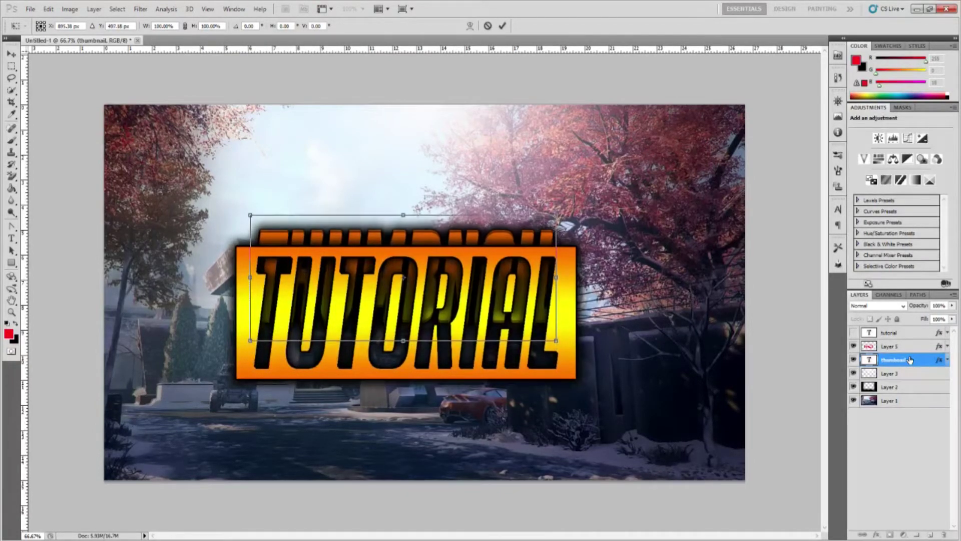
key("Up")
key("Up")
key("Up")
key("Up")
key("Up")
key("Up")
key("Up")
key("Up")
key("Up")
key("Up")
key("Up")
key("Up")
key("Up")
key("Up")
key("Up")
key("Up")
key("Up")
key("Up")
key("Up")
key("Up")
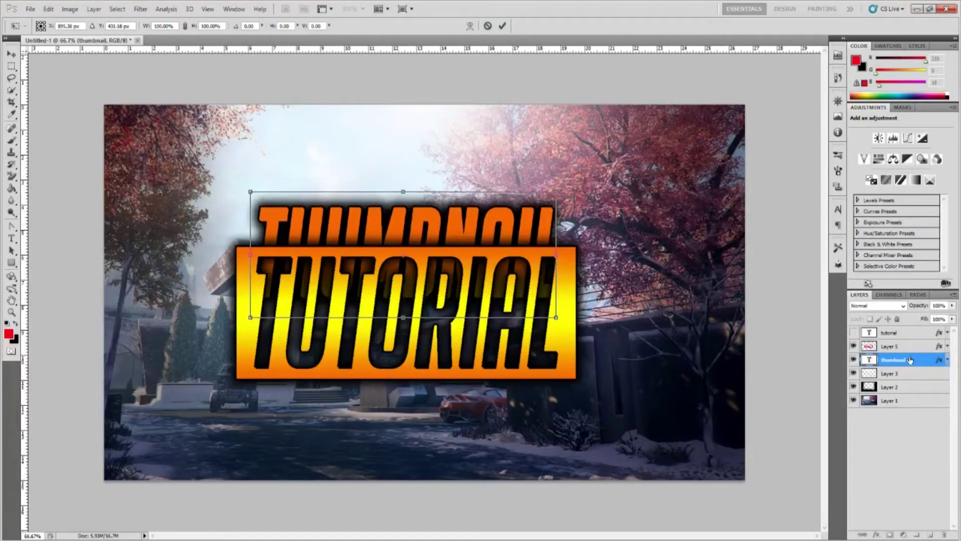
key("Return")
- Move the "TUTORIAL" box straight down by about 125 px so it sits directly below the "THUMBNAIL" title
left_click(921, 347)
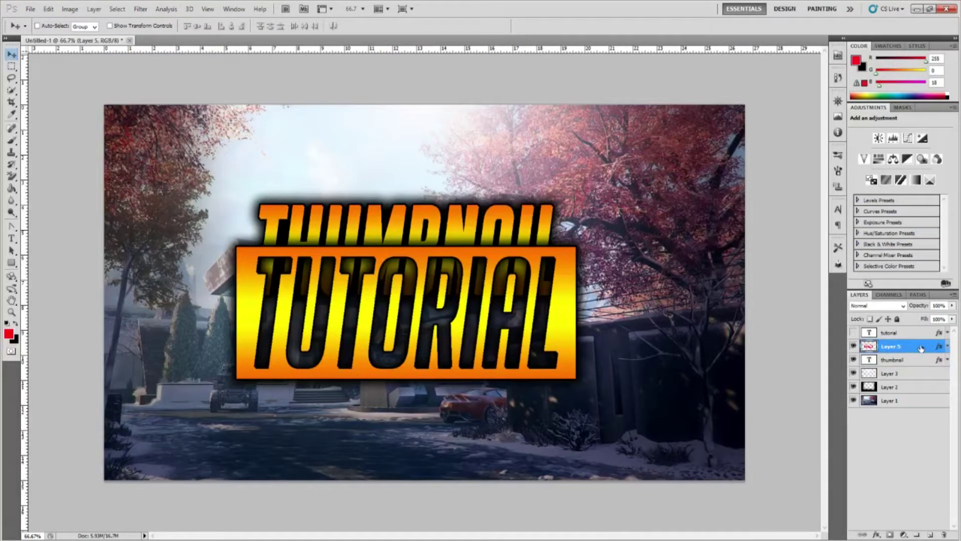
key("ctrl+t")
key("Down")
key("Down")
key("Down")
key("Down")
key("Down")
key("Down")
key("Down")
key("Down")
key("Down")
key("Down")
key("Down")
key("Down")
key("Down")
key("Down")
key("Down")
key("Down")
key("Down")
key("Down")
key("Down")
key("Down")
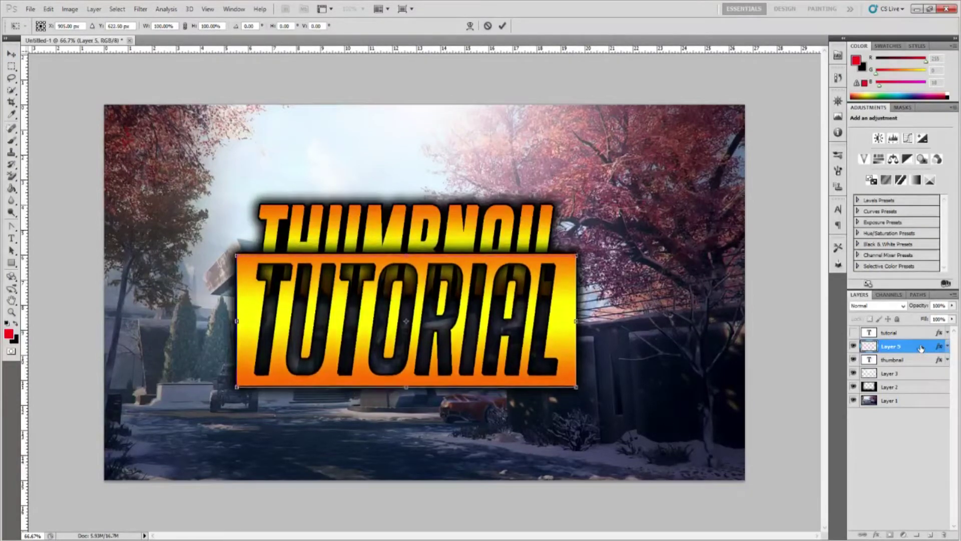
key("Down")
key("Down")
key("Down")
key("Down")
key("Down")
key("Down")
key("Down")
key("Down")
key("Down")
key("Down")
key("Down")
key("Down")
key("Down")
key("Down")
key("Down")
key("Down")
key("Down")
key("Down")
key("Down")
key("Down")
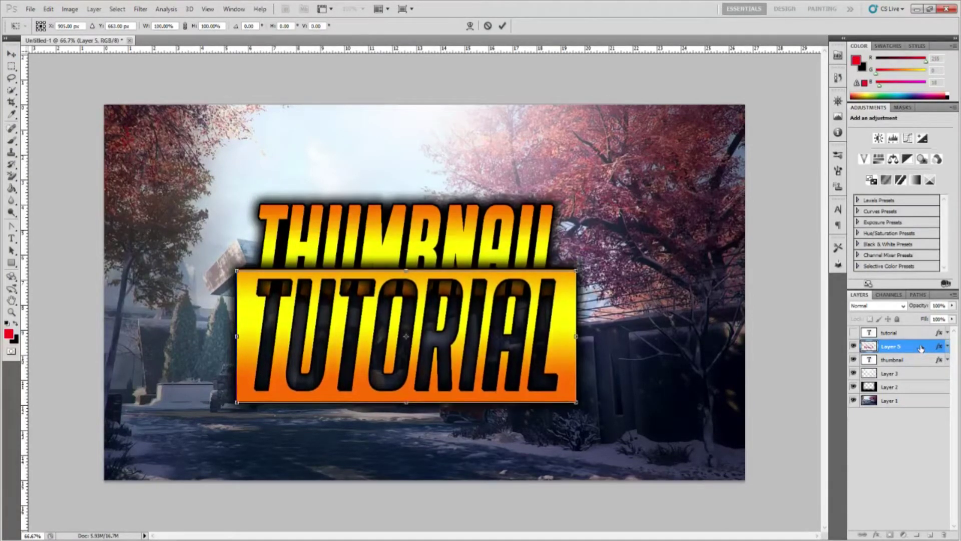
key("Down")
key("Down")
key("Down")
key("Down")
key("Down")
key("Down")
key("Down")
key("Down")
key("Down")
key("Down")
key("Down")
key("Down")
key("Down")
key("Down")
key("Down")
key("Down")
key("Down")
key("Down")
key("Down")
key("Down")
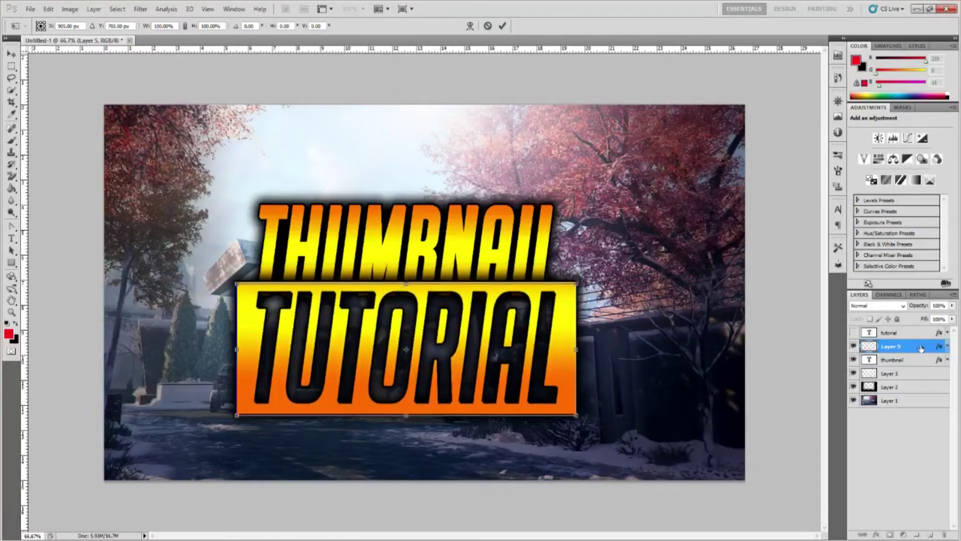
key("Return")
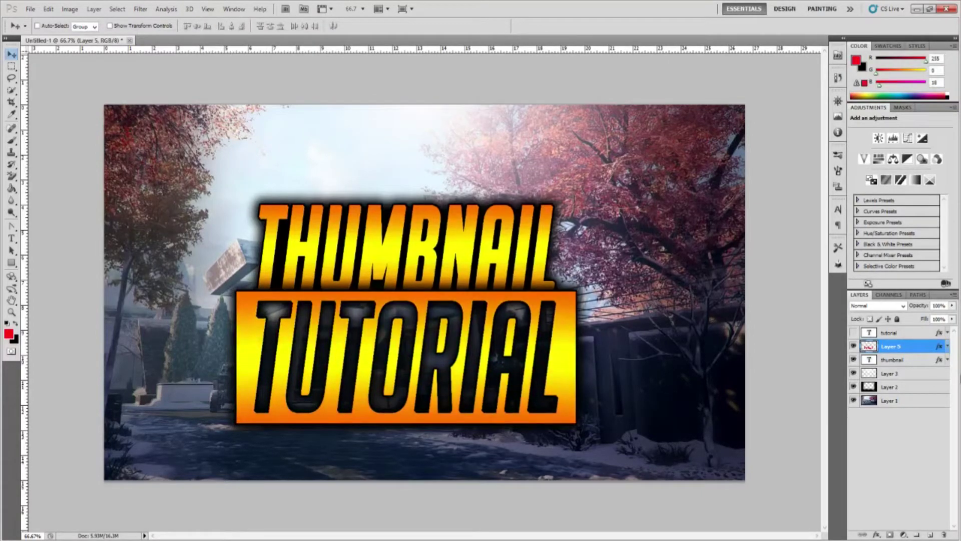
- Move the "THUMBNAIL" title straight up by about 50 px to leave a gap above the "TUTORIAL" box
left_click(927, 365)
key("ctrl+t")
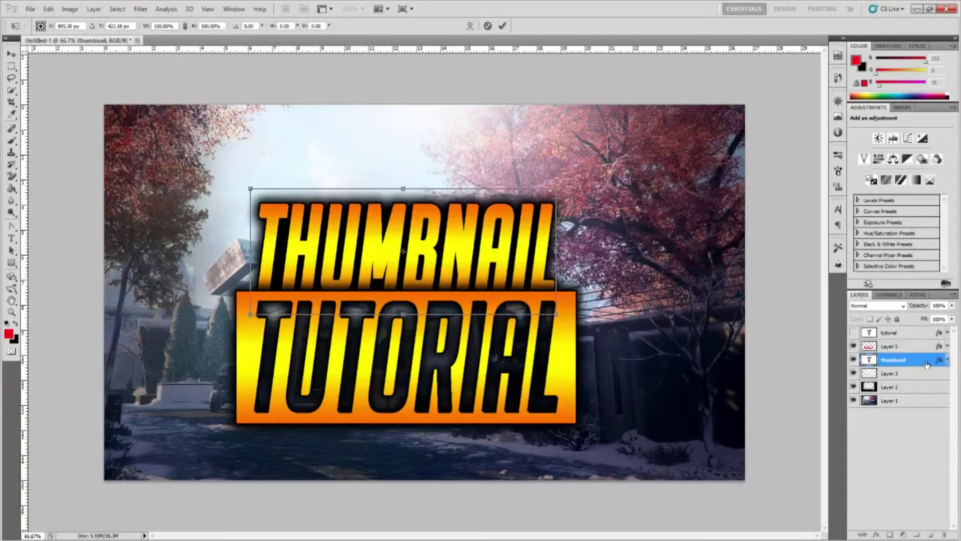
key("Up")
key("Up")
key("Up")
key("Up")
key("Up")
key("Up")
key("Up")
key("Up")
key("Up")
key("Up")
key("Up")
key("Up")
key("Up")
key("Up")
key("Up")
key("Up")
key("Up")
key("Up")
key("Up")
key("Up")
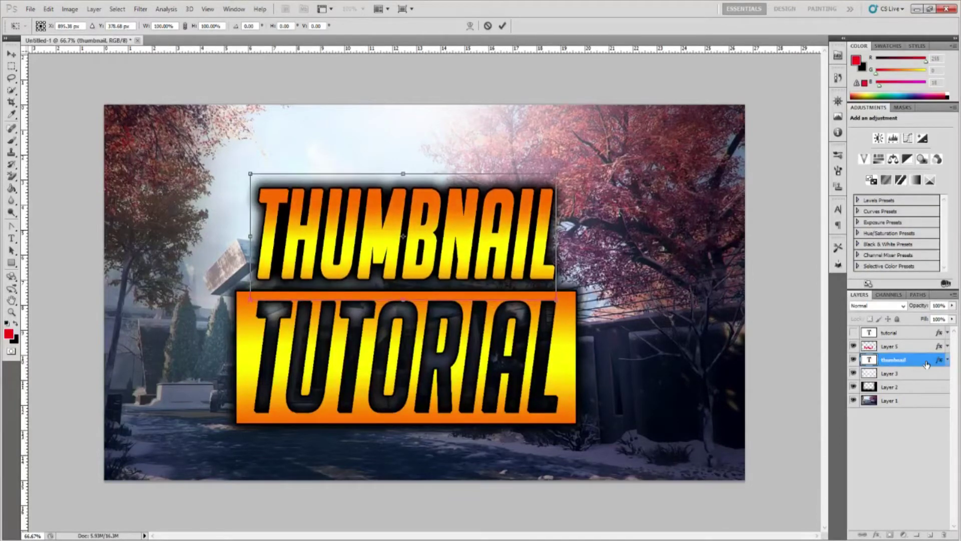
key("Return")
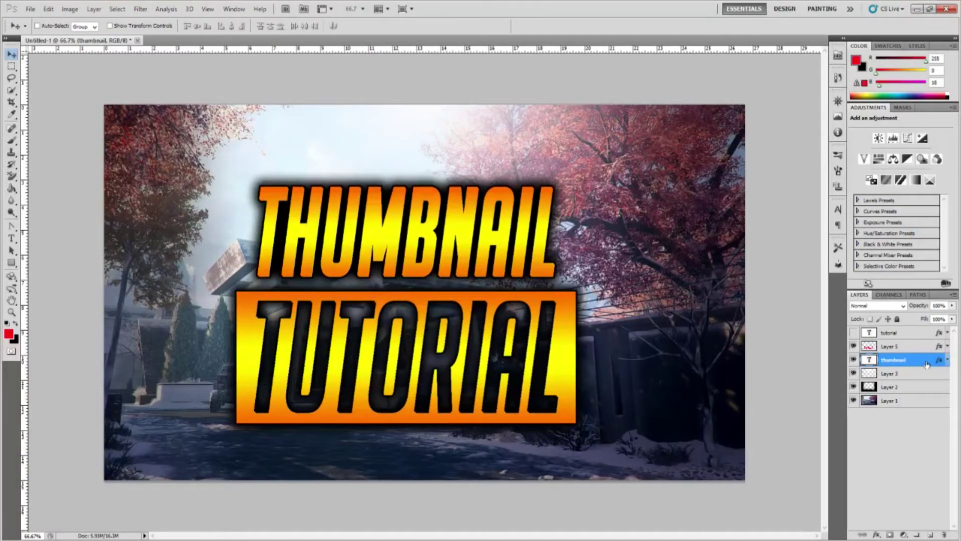
- Nudge the "TUTORIAL" box up by about 10 px, closer to the "THUMBNAIL" title
left_click(916, 350)
key("ctrl+t")
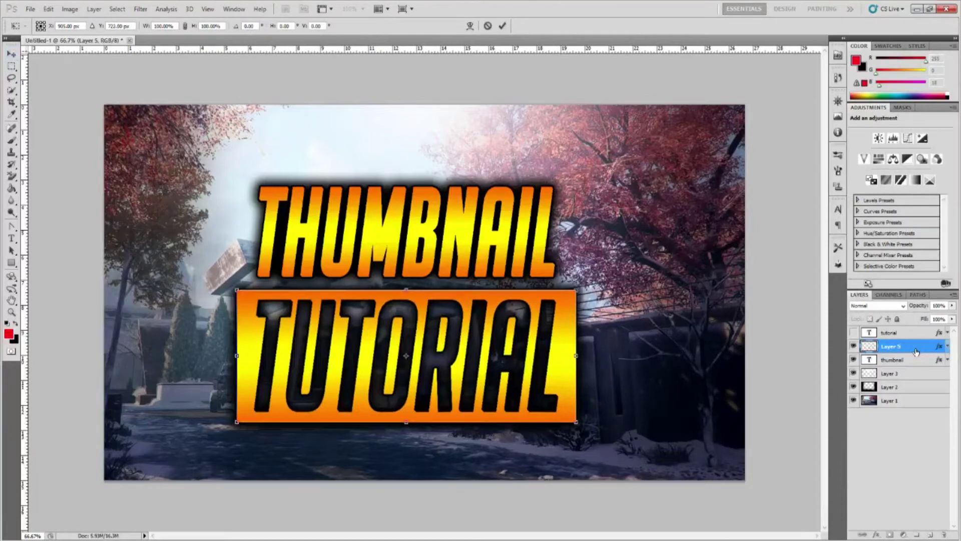
key("Up")
key("Up")
key("Up")
key("Up")
key("Up")
key("Up")
key("Up")
key("Return")
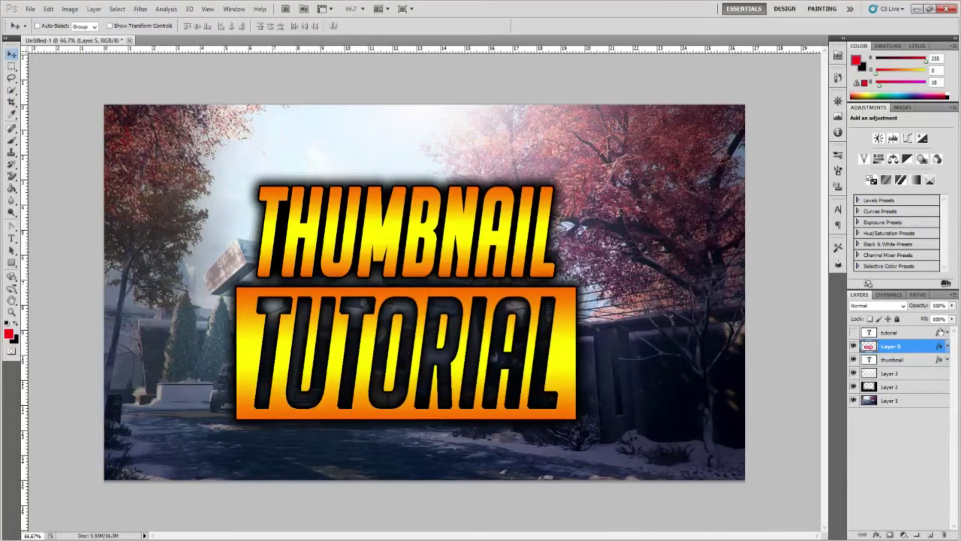
- Blur the map background on Layer 1 around the title with the Blur tool at 50% strength
left_click(919, 401)
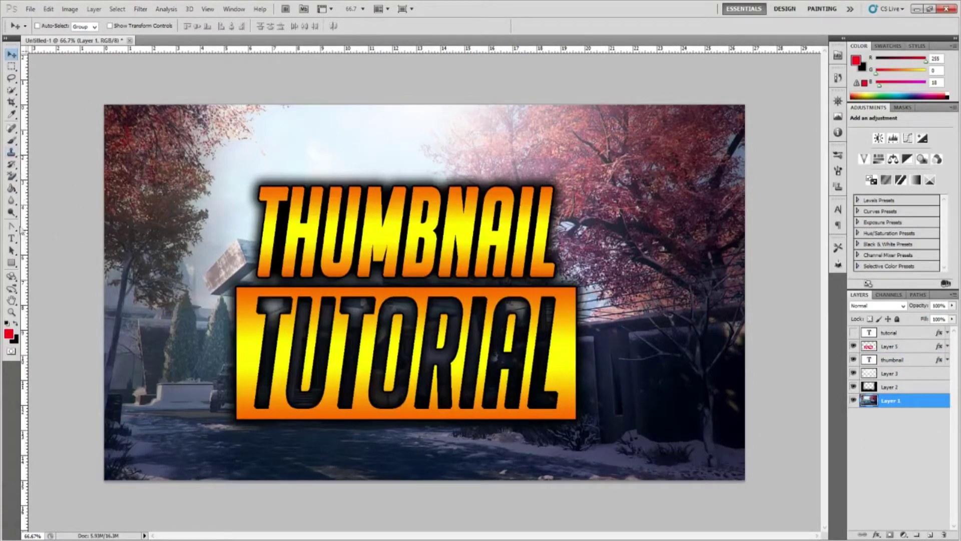
left_click(12, 201)
mouse_move(135, 320)
left_mouse_down()
mouse_move(111, 456)
mouse_move(506, 432)
mouse_move(736, 438)
mouse_move(701, 300)
mouse_move(756, 130)
mouse_move(439, 135)
mouse_move(725, 322)
mouse_move(710, 224)
mouse_move(480, 292)
mouse_move(180, 255)
mouse_move(837, 205)
mouse_move(696, 216)
mouse_move(711, 276)
mouse_move(544, 300)
left_mouse_up()
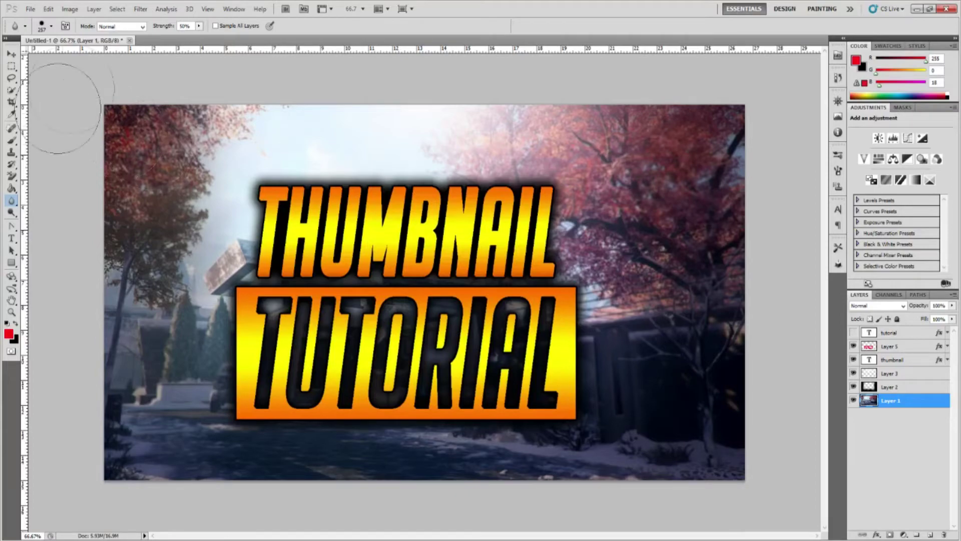
- Add a new layer directly above the map background and paint the whole canvas turquoise (#00ffd8) on it
left_click(930, 535)
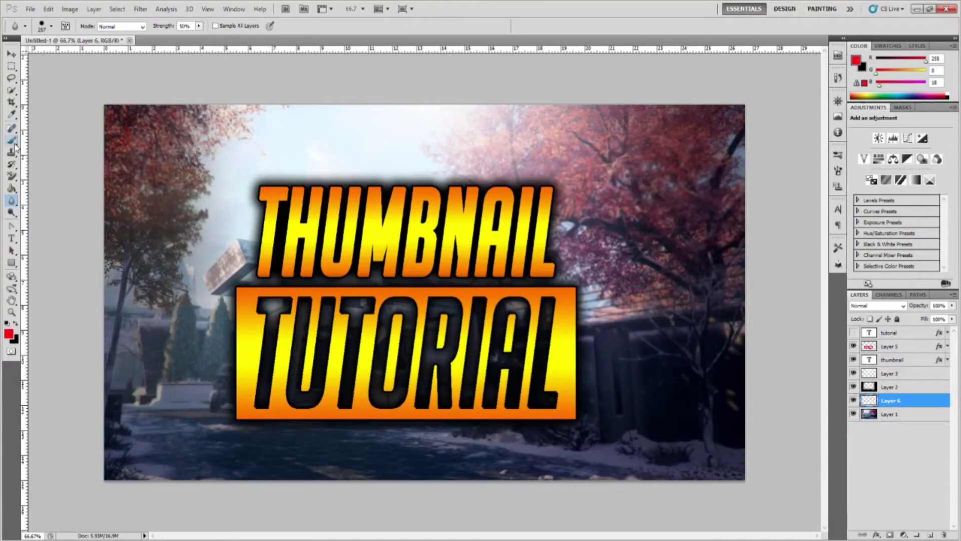
left_click(856, 60)
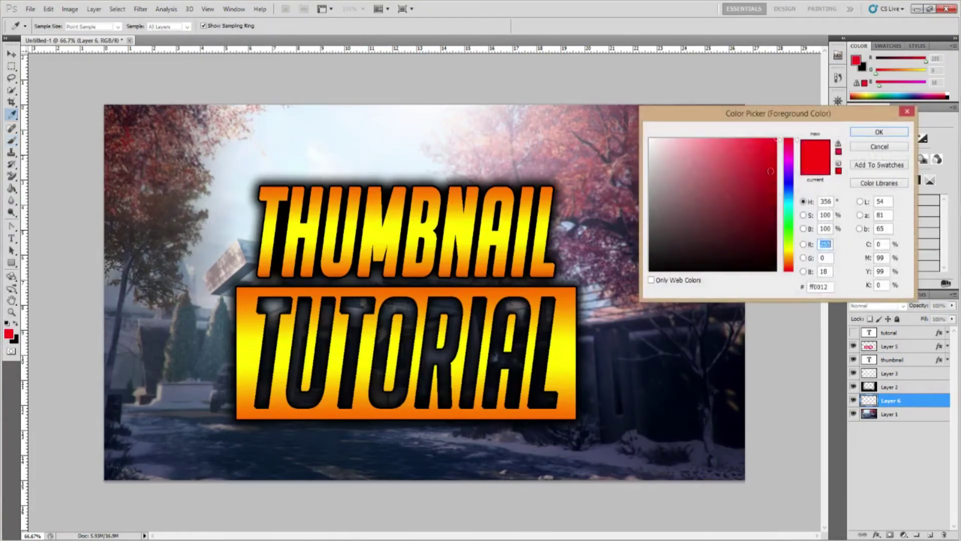
left_click_drag(791, 186, 790, 209)
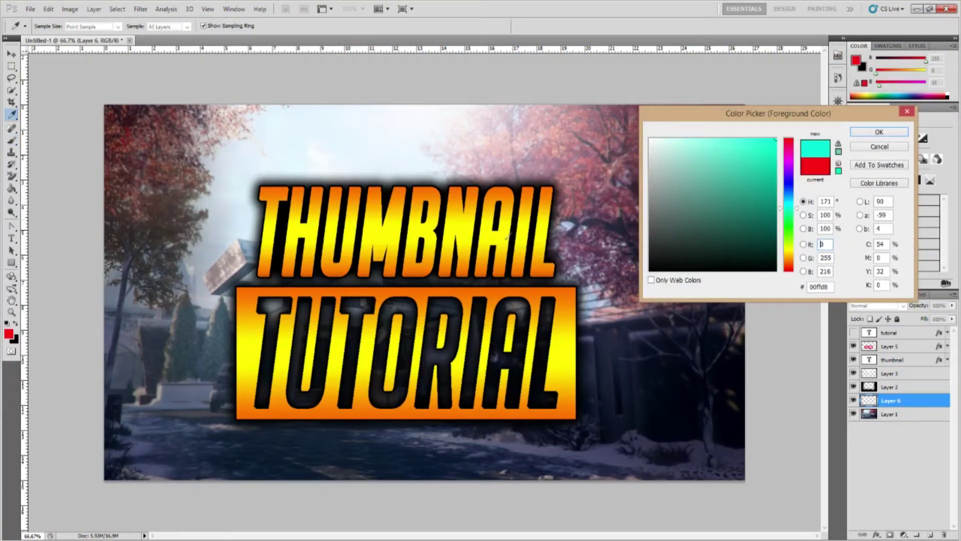
left_click(871, 134)
mouse_move(306, 172)
left_mouse_down()
mouse_move(236, 149)
mouse_move(377, 238)
mouse_move(190, 401)
mouse_move(411, 465)
mouse_move(691, 426)
mouse_move(829, 368)
mouse_move(661, 260)
mouse_move(173, 136)
left_mouse_up()
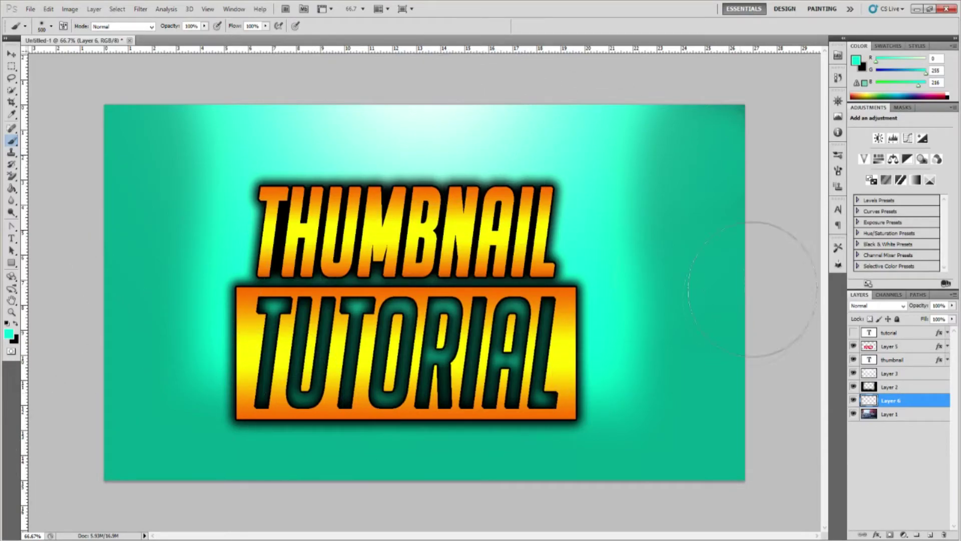
- Set the turquoise layer's blend mode to Overlay and its opacity to 25%
double_click(926, 403)
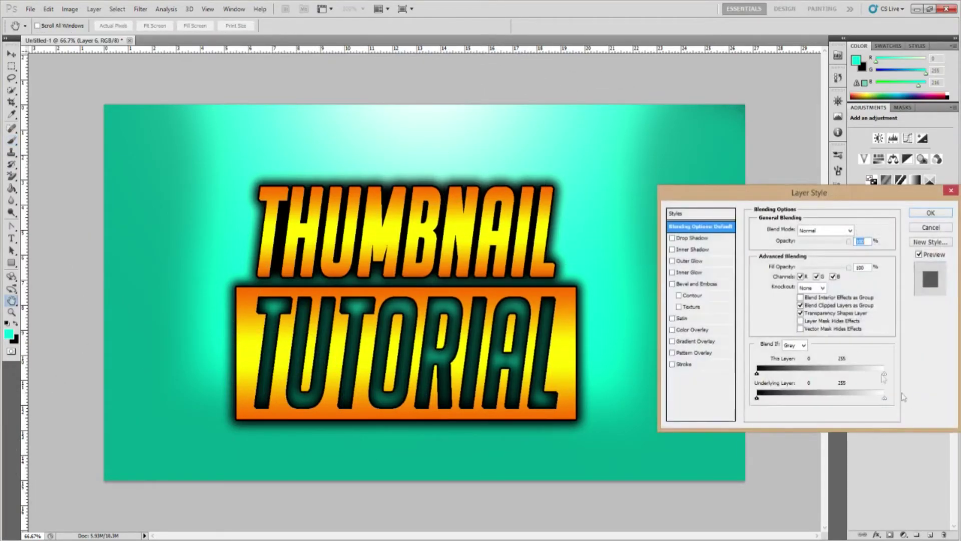
left_click(850, 231)
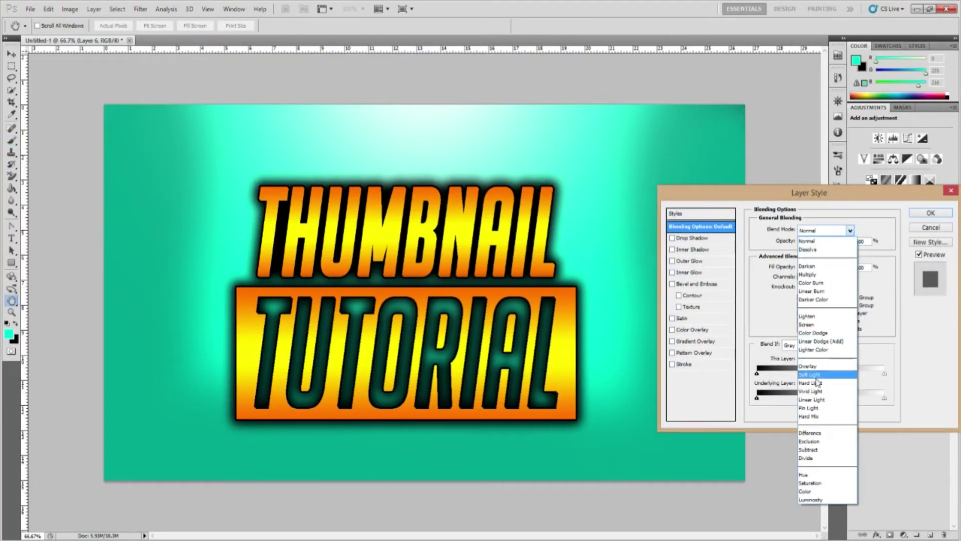
left_click(808, 366)
double_click(864, 242)
type("25")
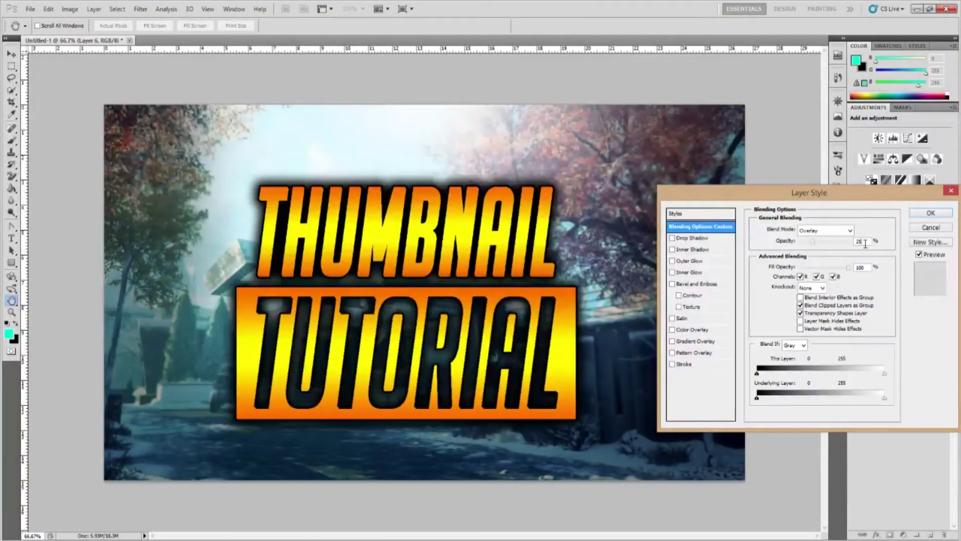
type("0")
key("BackSpace")
type("30")
key("BackSpace")
key("BackSpace")
type("25")
key("Return")
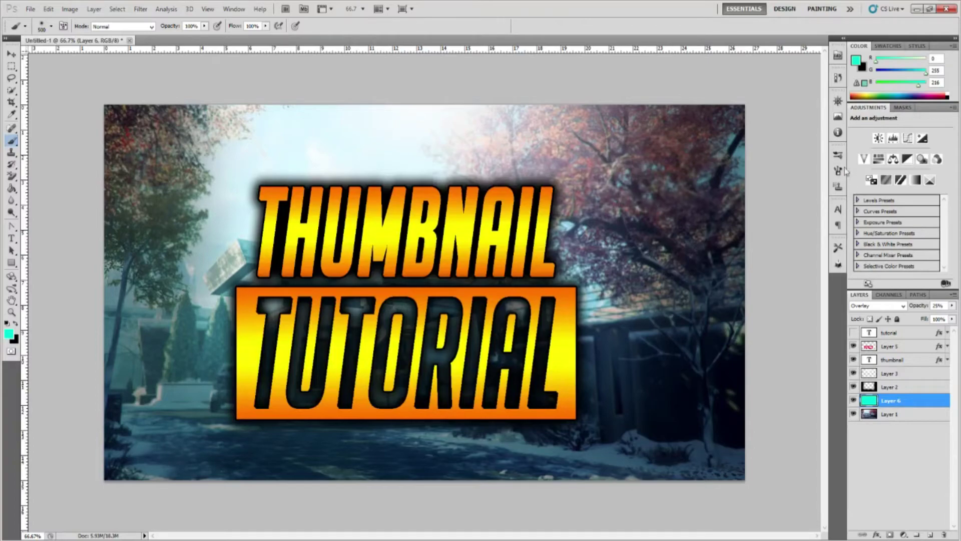
- Place the turquoise layer between Layer 2 and Layer 3 in the stack and switch to the Move tool
left_click_drag(910, 400, 908, 376)
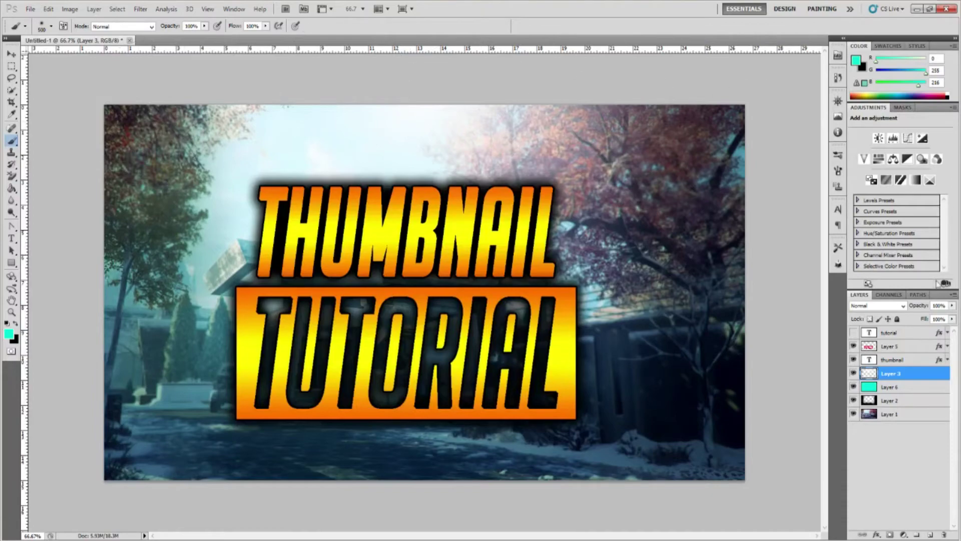
left_click(11, 53)
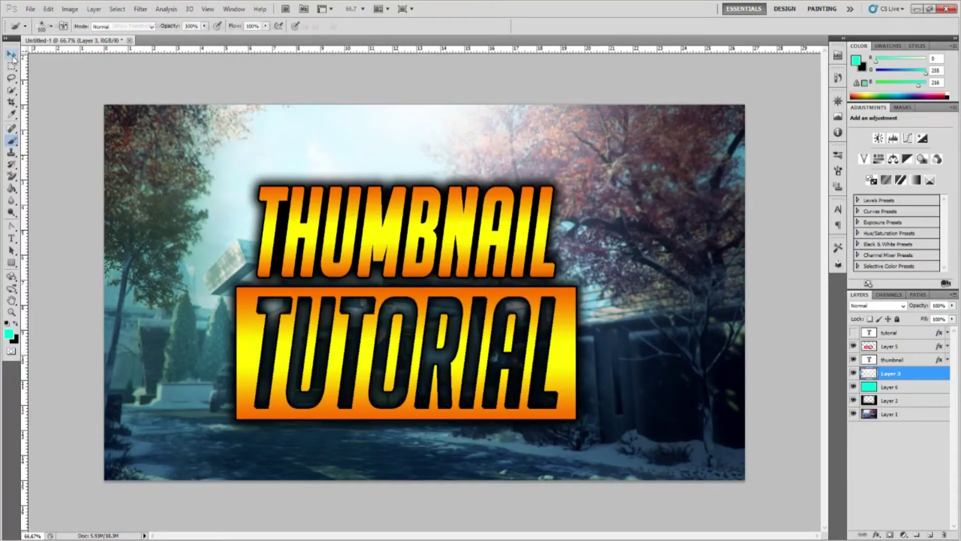